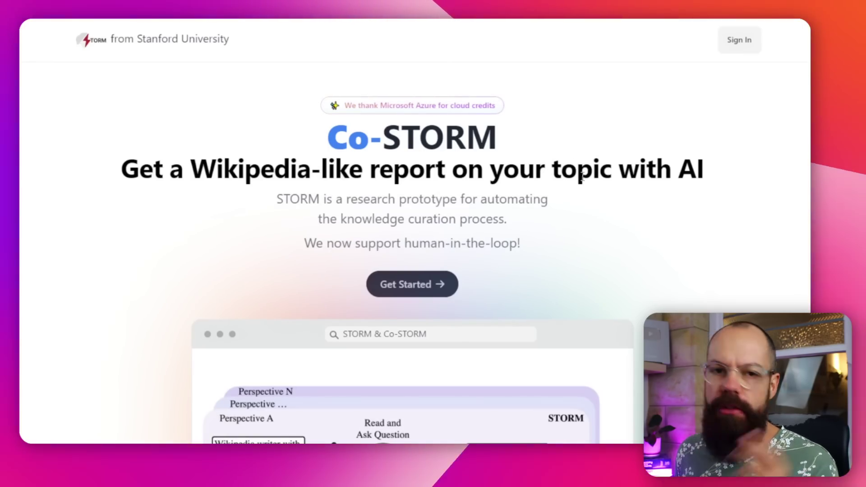
# - Scroll up and down through the Co-STORM landing page
pyautogui.scroll(-7, 413, 105)
pyautogui.scroll(3, 423, 124)
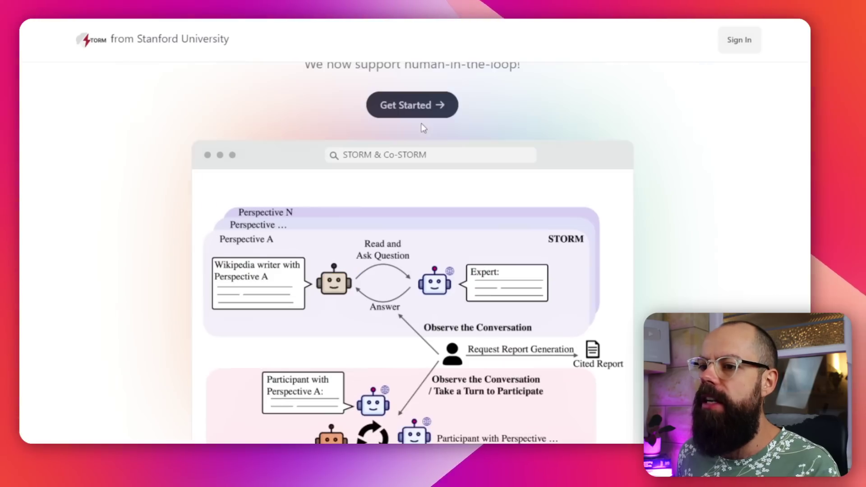
pyautogui.scroll(-1, 419, 248)
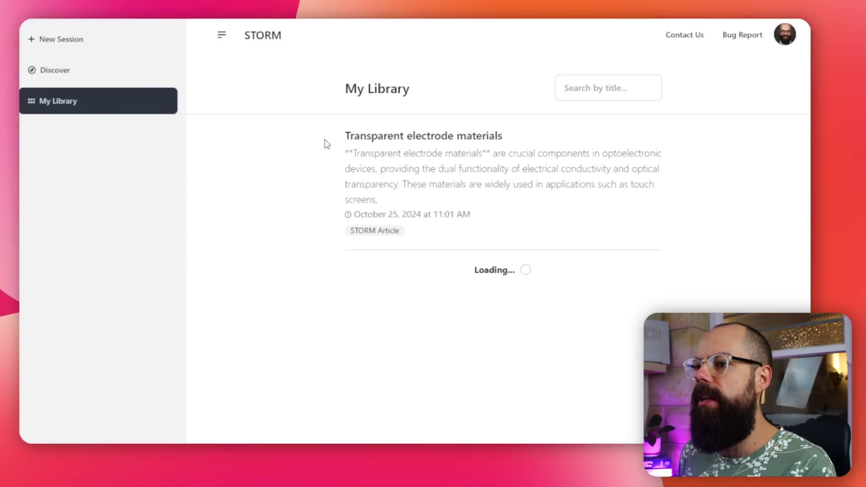
# - Open the saved 'Transparent electrode materials' article and scroll through the Materials Scientist's brainstorming
pyautogui.click(420, 170)
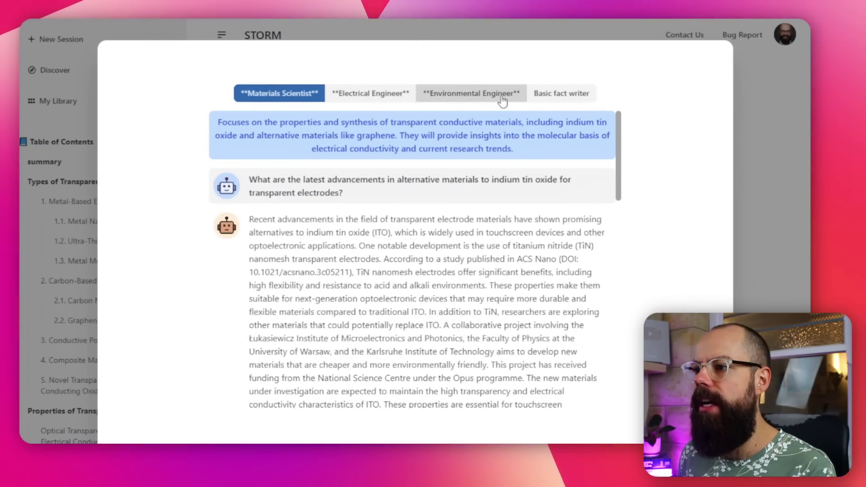
pyautogui.scroll(-15, 458, 248)
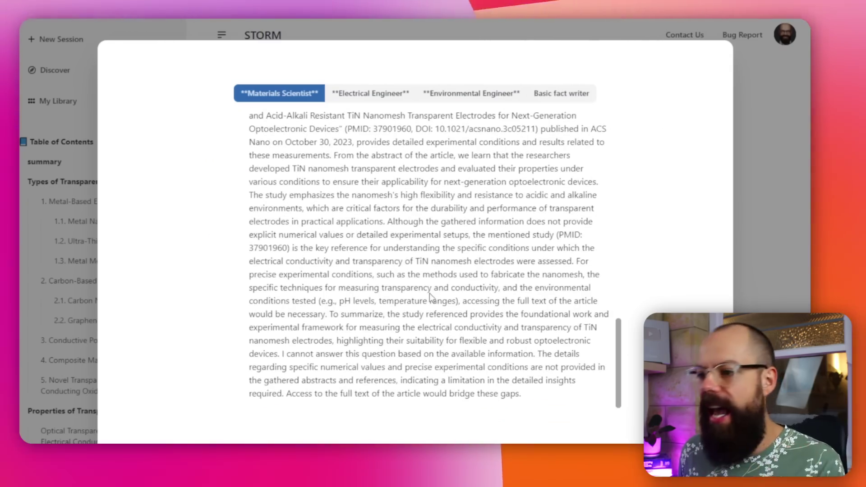
pyautogui.scroll(15, 726, 197)
# - Close the brainstorming dialog and scroll through the article
pyautogui.click(726, 197)
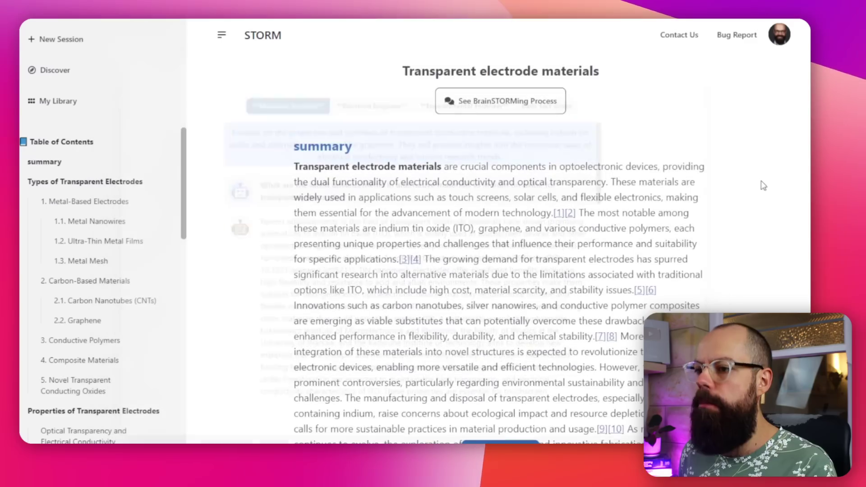
pyautogui.scroll(-3, 352, 103)
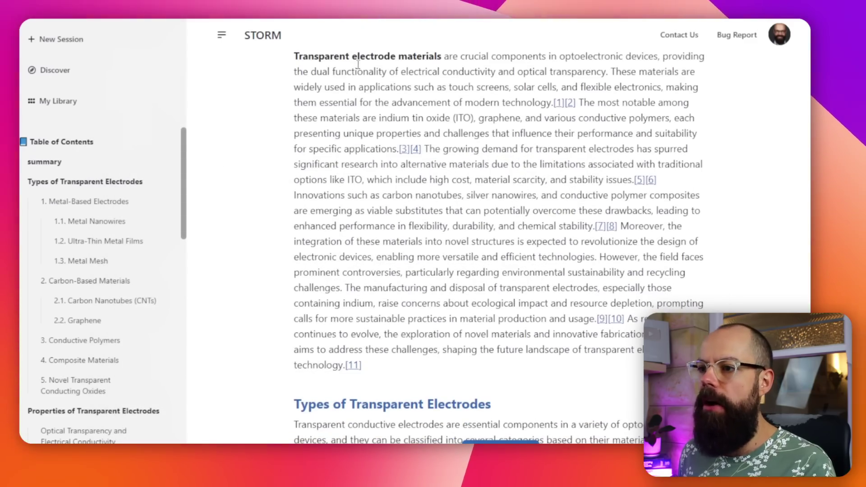
pyautogui.scroll(-4, 400, 58)
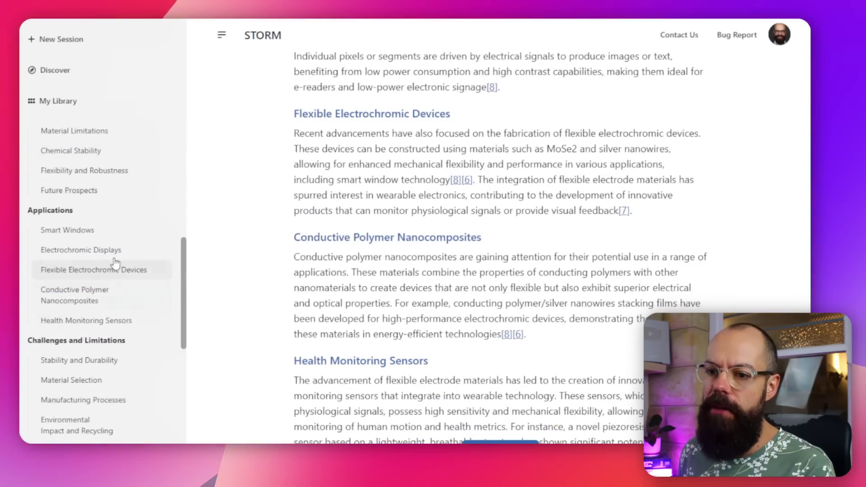
pyautogui.scroll(-3, 86, 280)
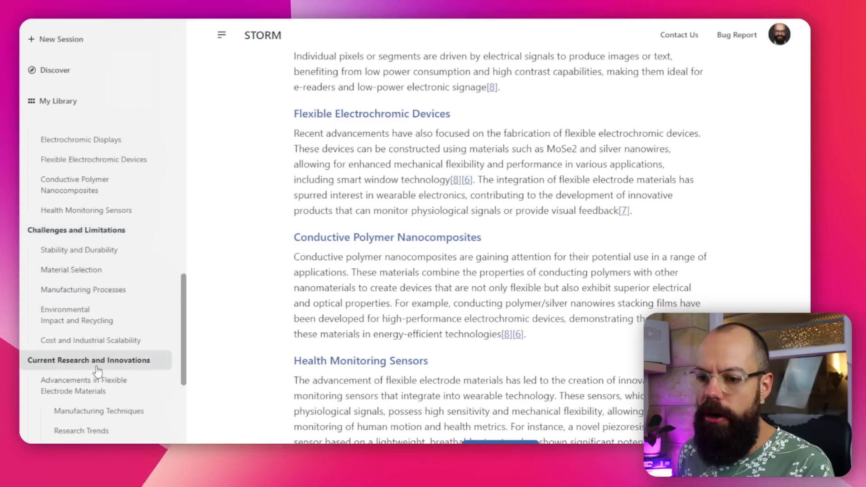
# - Jump to Current Research and Innovations and open citation [7]'s source paper
pyautogui.scroll(-6, 96, 370)
pyautogui.scroll(3, 93, 189)
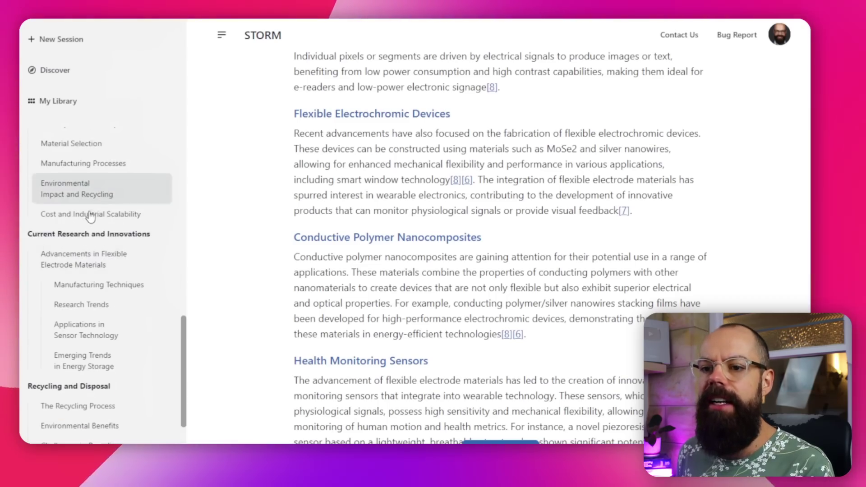
pyautogui.click(90, 234)
pyautogui.scroll(-3, 466, 251)
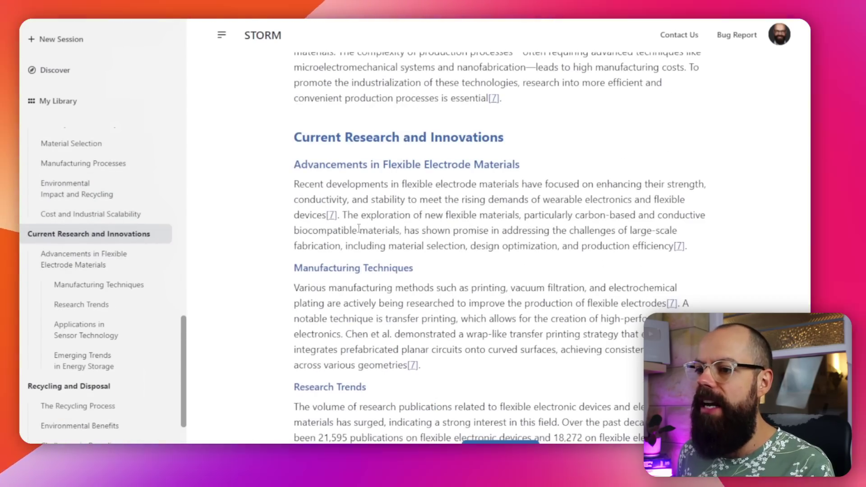
pyautogui.click(332, 215)
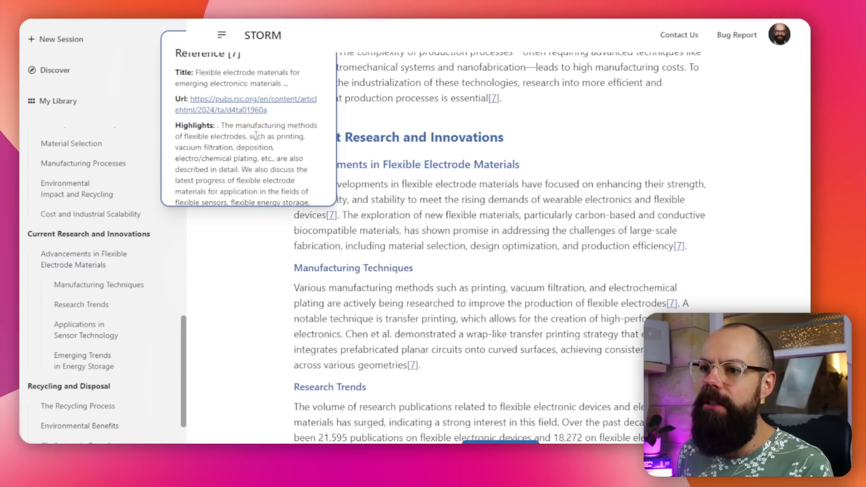
pyautogui.scroll(1, 256, 135)
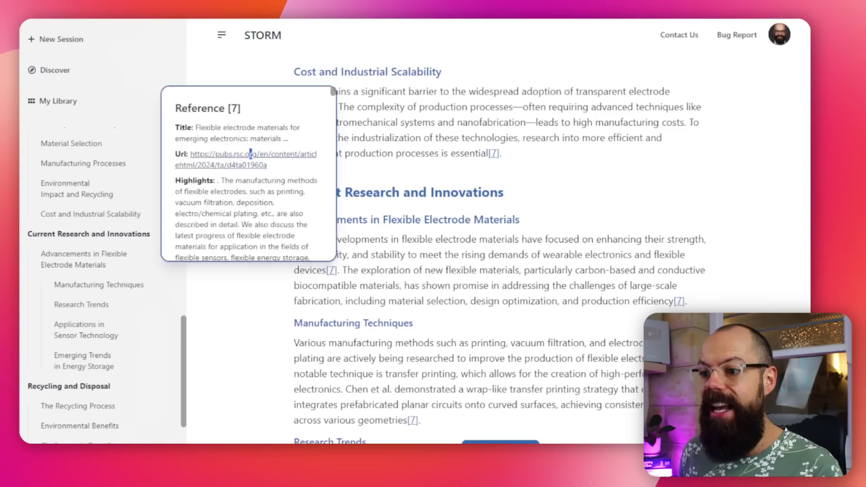
pyautogui.scroll(-4, 439, 271)
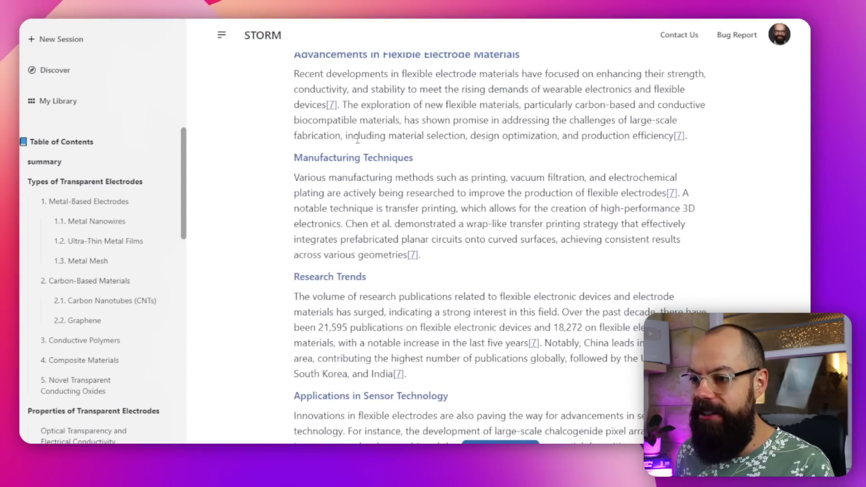
pyautogui.scroll(-3, 357, 140)
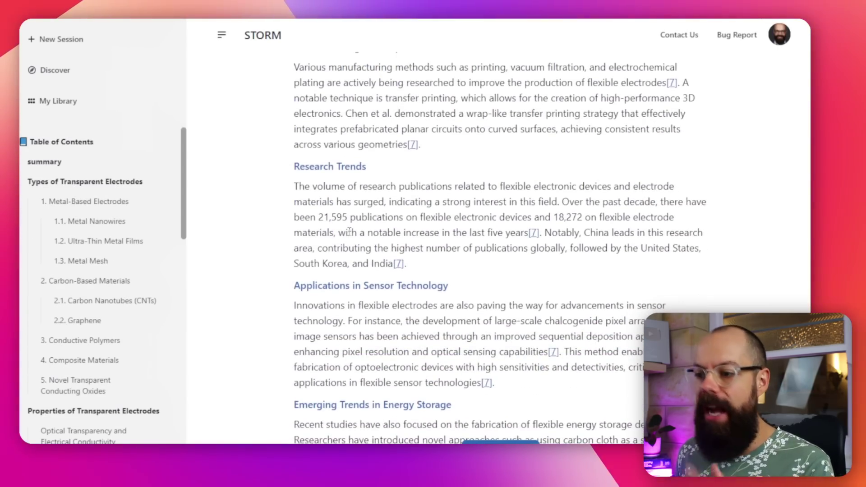
pyautogui.scroll(-3, 349, 232)
pyautogui.scroll(-1, 350, 232)
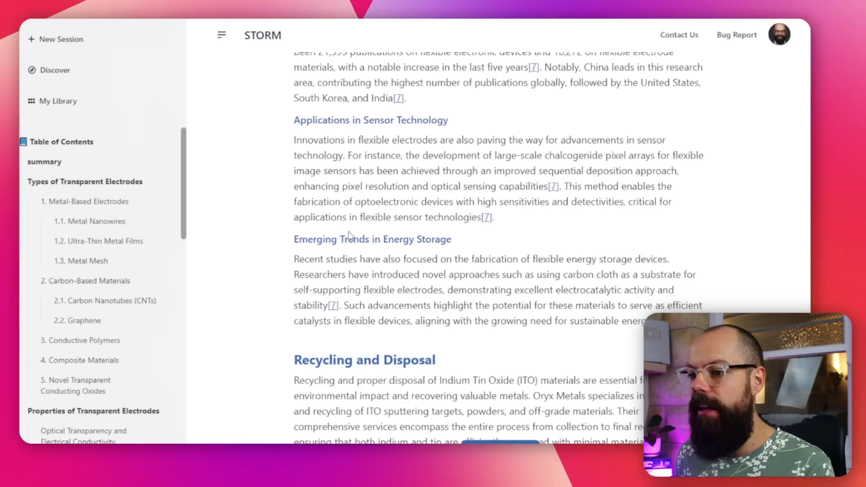
pyautogui.scroll(4, 349, 232)
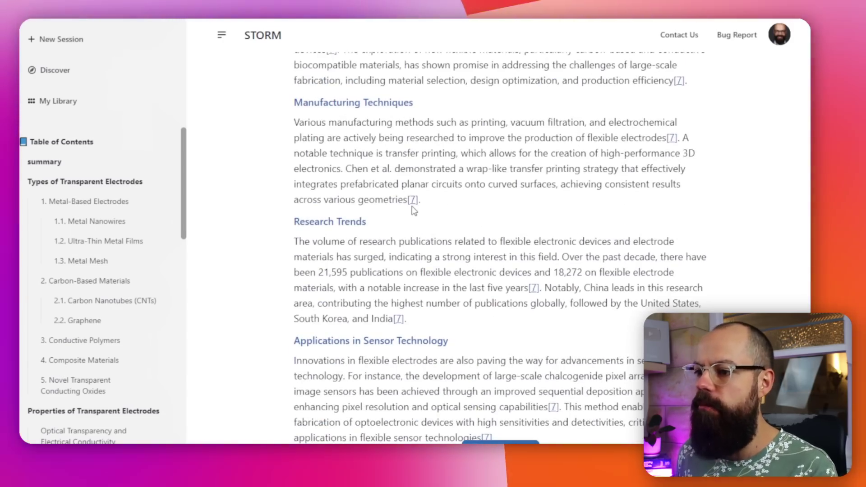
pyautogui.scroll(-7, 413, 210)
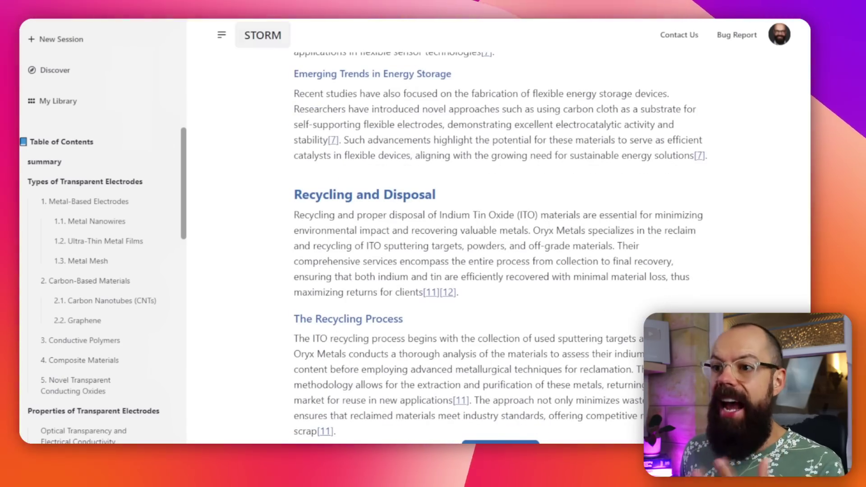
# - Start a new STORM session with 'OPV devices' as the topic
pyautogui.click(65, 44)
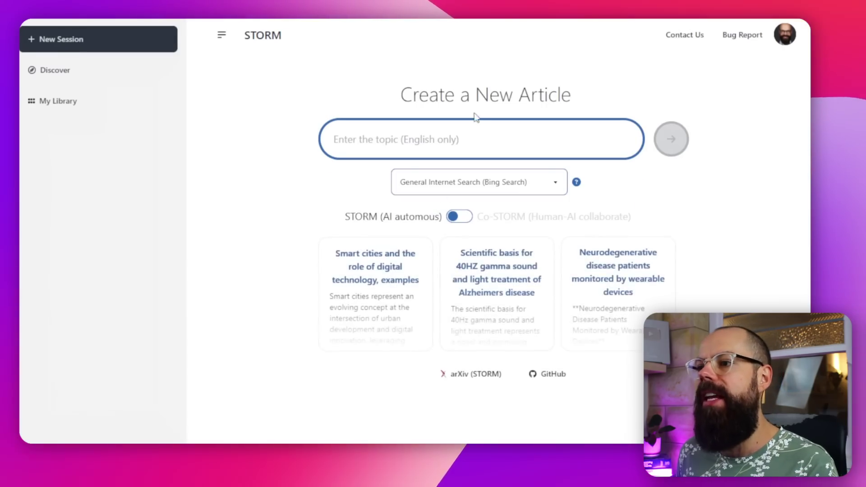
pyautogui.click(429, 141)
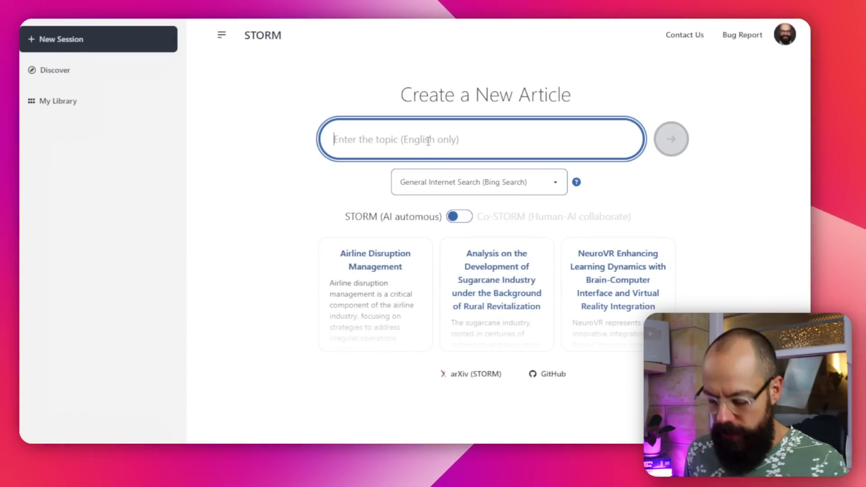
pyautogui.write('OPV devices')
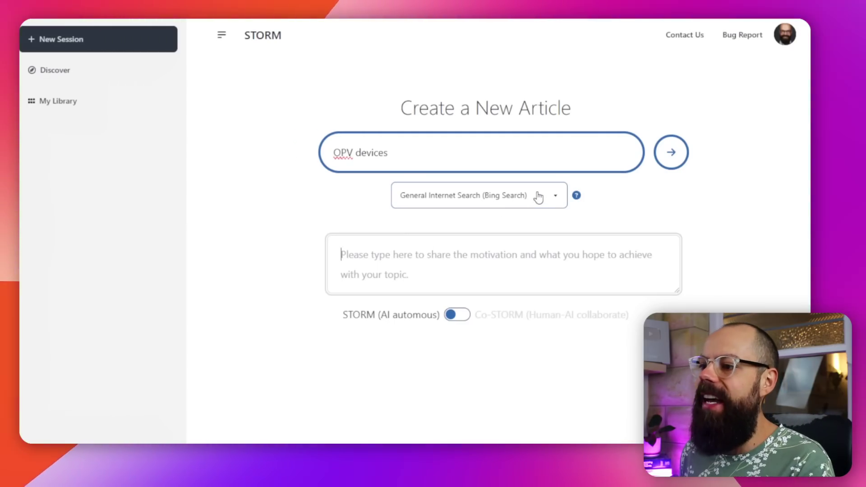
# - Keep Bing Search, describe the peer-reviewed-paper intro motivation, and start generating the article
pyautogui.click(540, 195)
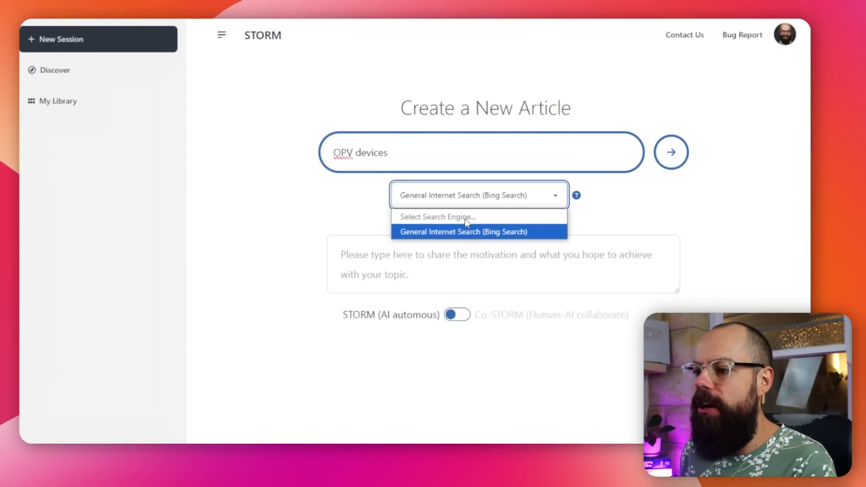
pyautogui.click(485, 232)
pyautogui.click(577, 201)
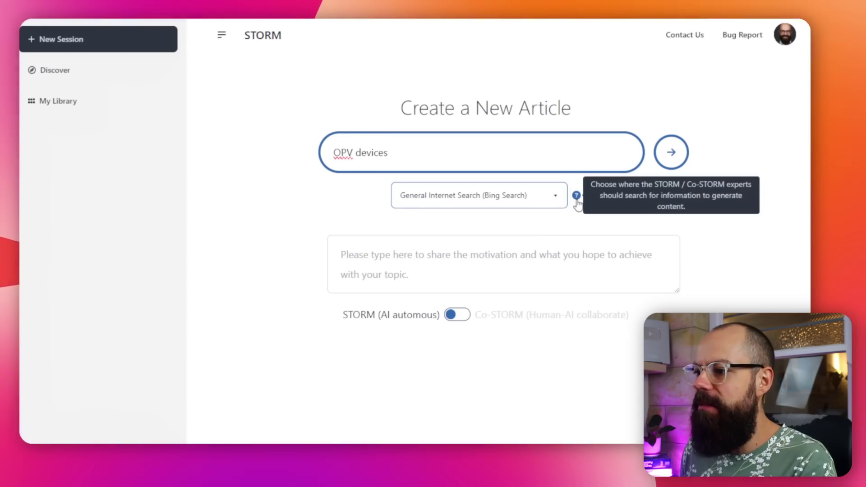
pyautogui.click(558, 196)
pyautogui.click(604, 207)
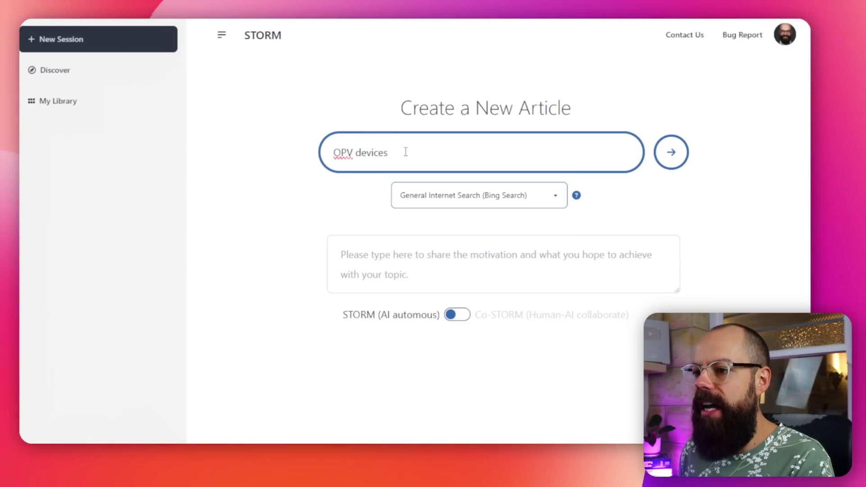
pyautogui.click(403, 255)
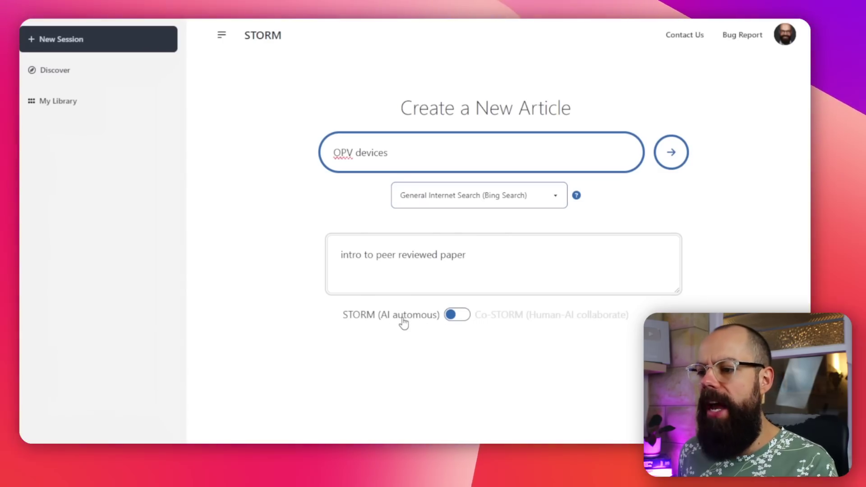
pyautogui.click(679, 164)
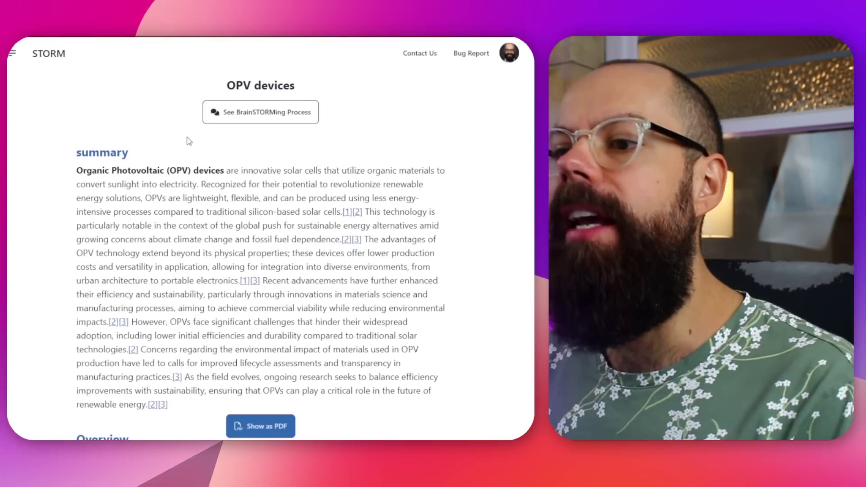
pyautogui.scroll(-1, 181, 180)
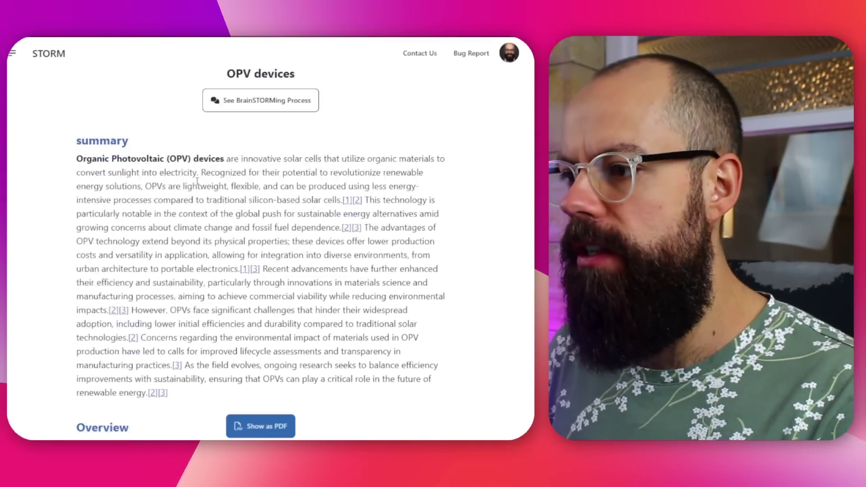
pyautogui.scroll(-2, 183, 264)
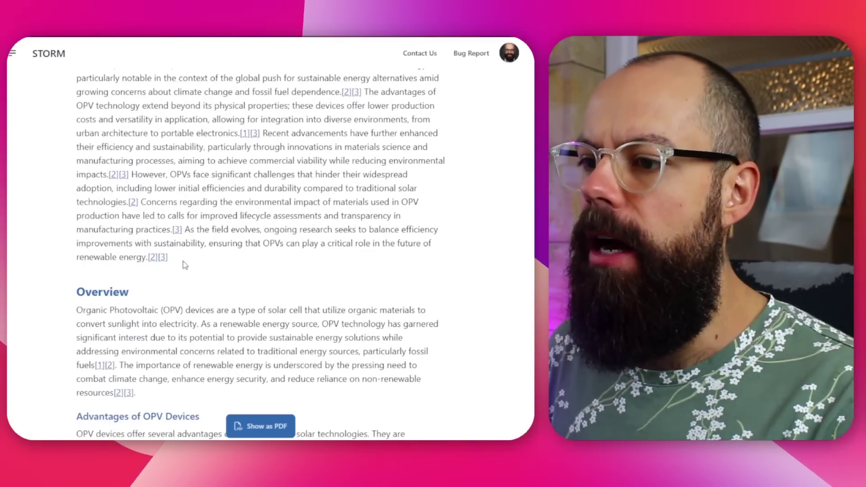
pyautogui.scroll(-12, 165, 283)
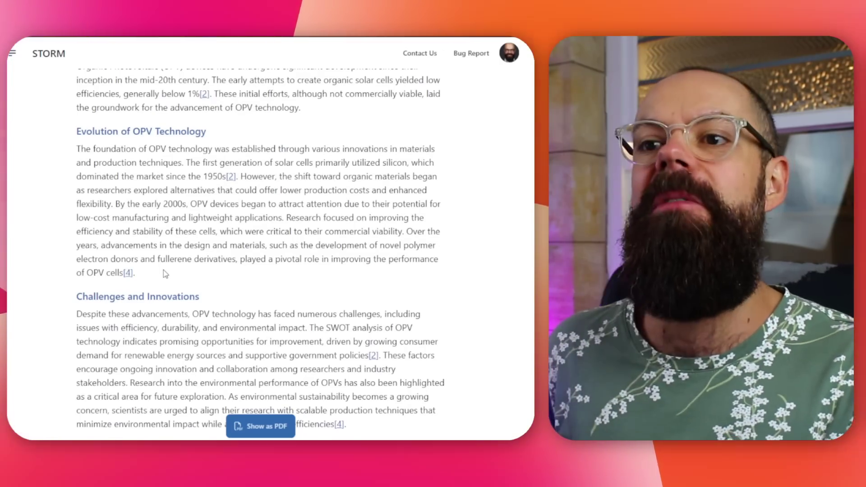
pyautogui.scroll(-4, 164, 270)
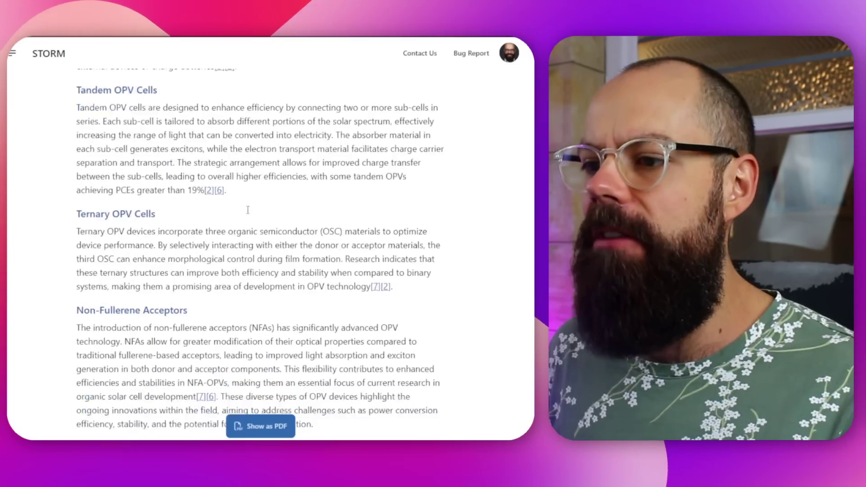
pyautogui.scroll(-10, 247, 210)
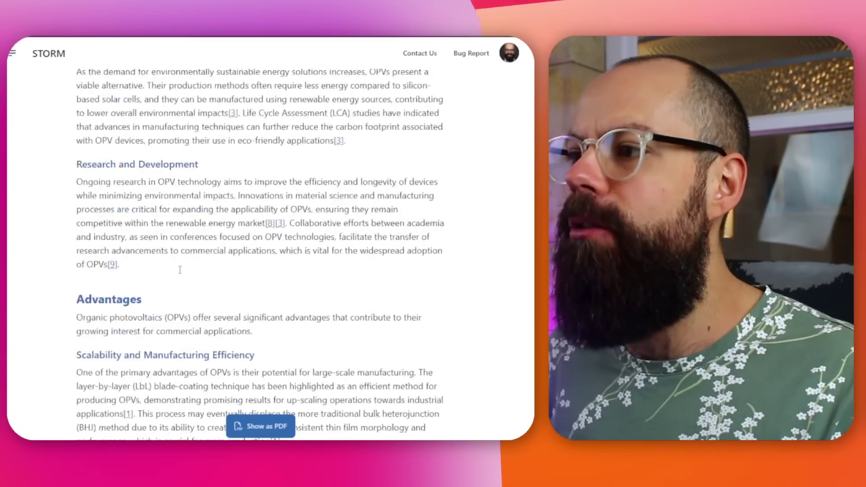
pyautogui.scroll(20, 180, 270)
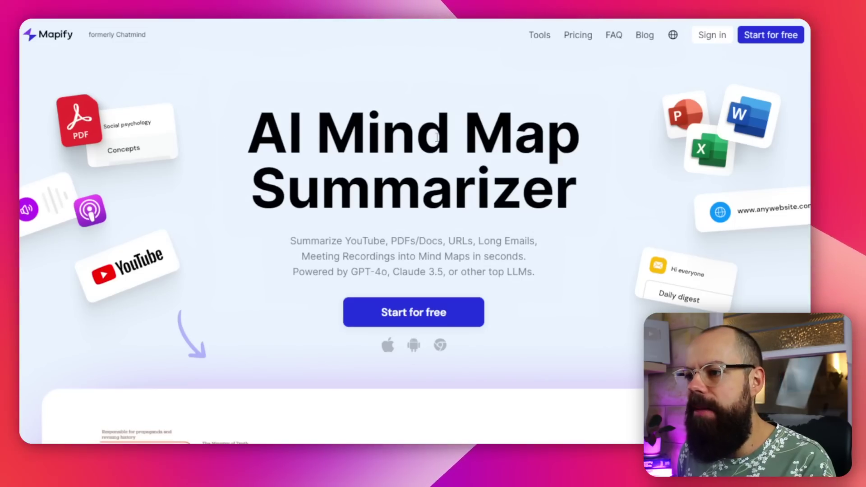
# - Open the 'A Multilayered Approach to Polyfluorene Water-Based Organic Photovoltaics' map from All Maps
pyautogui.scroll(-8, 464, 155)
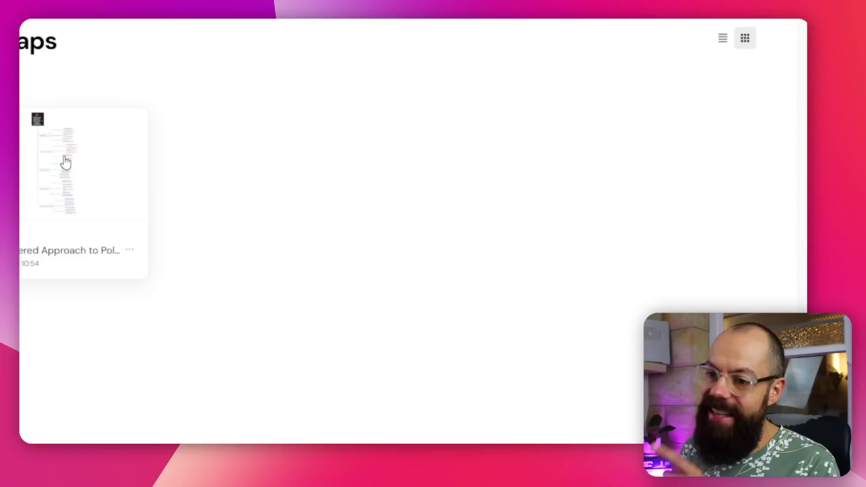
pyautogui.click(64, 160)
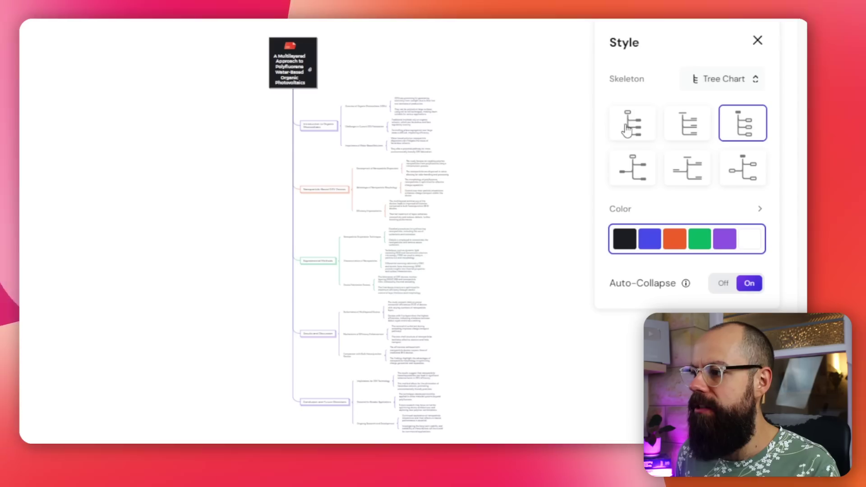
# - Set the map skeleton to Mind Map, fit it to the canvas, and close Style
pyautogui.click(708, 86)
pyautogui.click(718, 119)
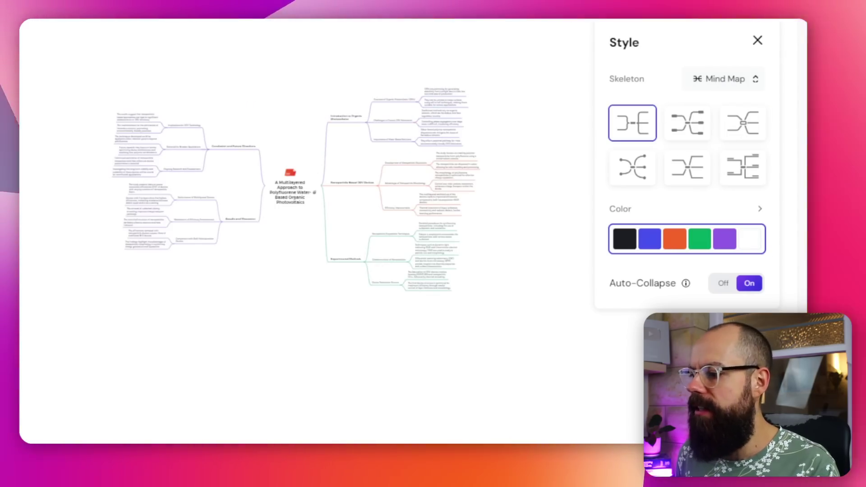
pyautogui.click(739, 433)
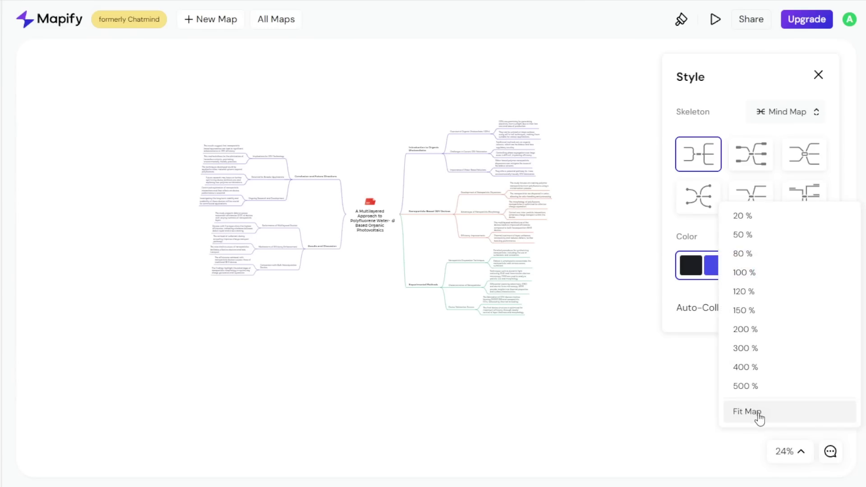
pyautogui.click(760, 417)
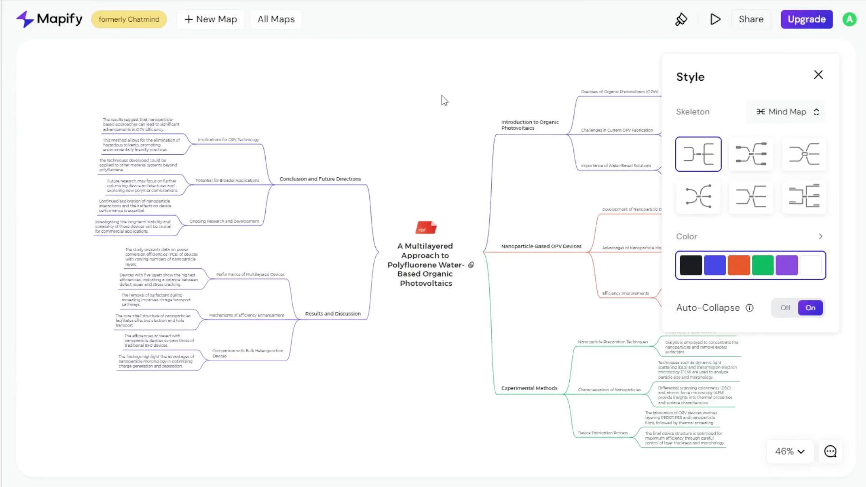
pyautogui.click(818, 75)
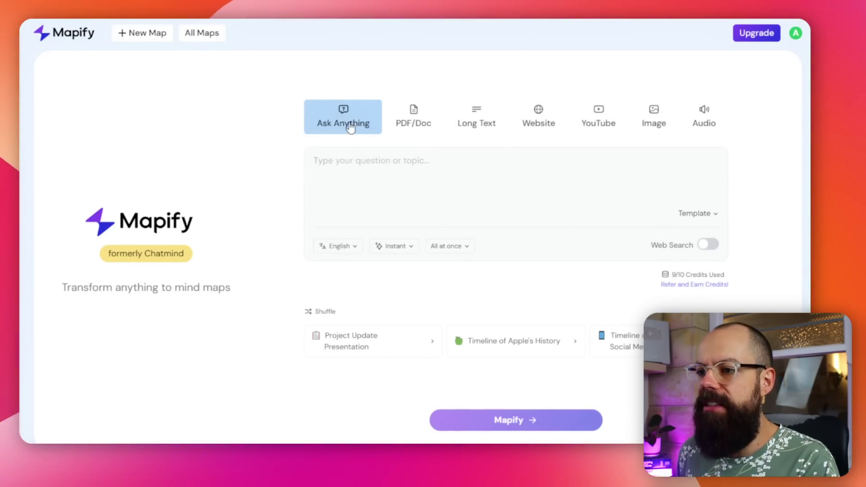
# - Switch the new map's source to the Website tab
pyautogui.scroll(-1, 359, 155)
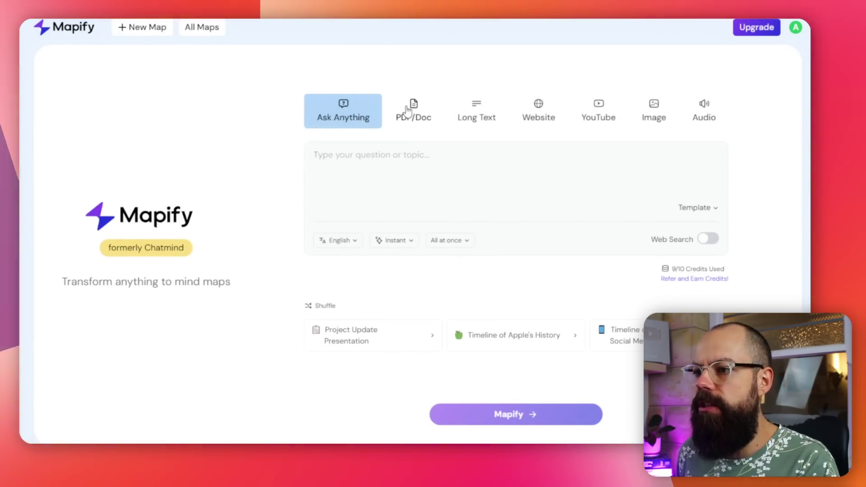
pyautogui.click(541, 118)
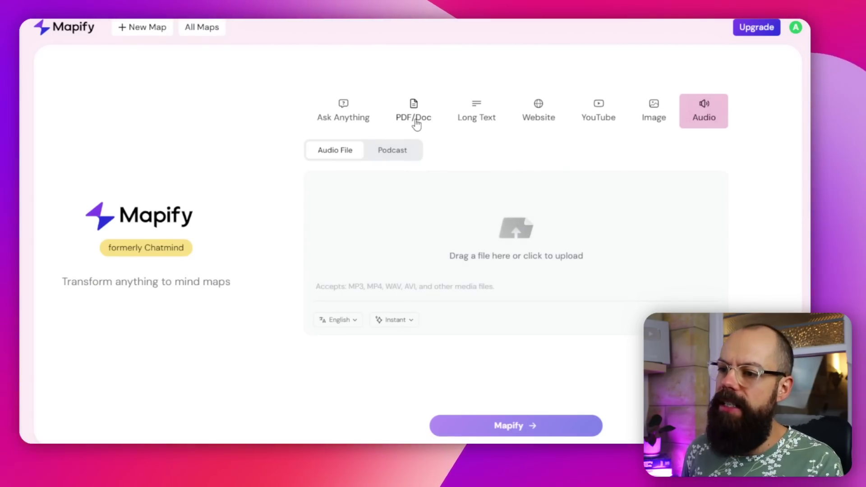
# - Upload the indium-free transparent electrodes PDF under PDF/Doc and run Mapify on it
pyautogui.click(416, 119)
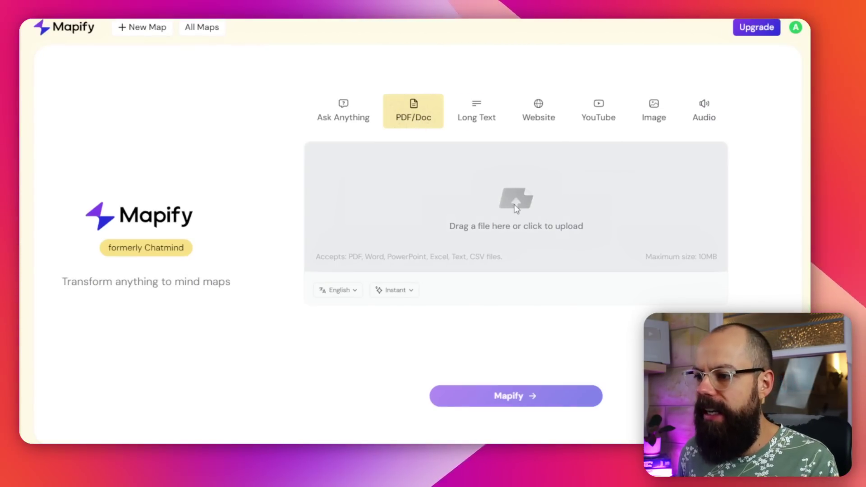
pyautogui.click(517, 209)
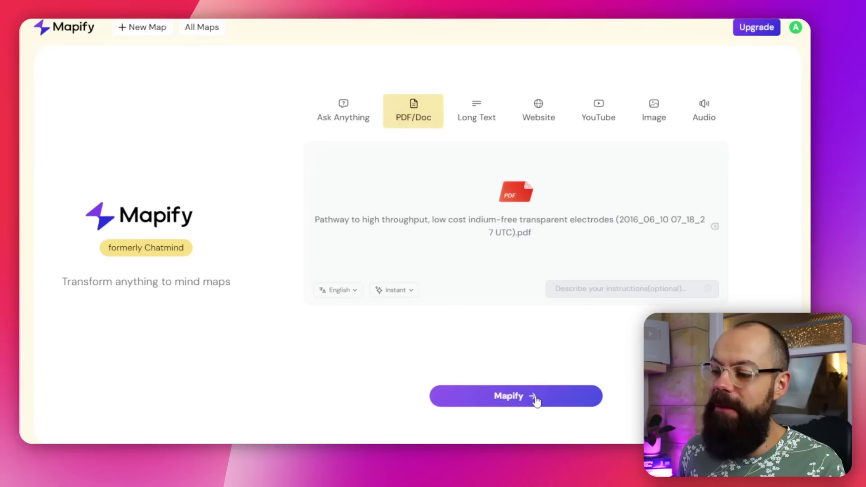
pyautogui.click(535, 397)
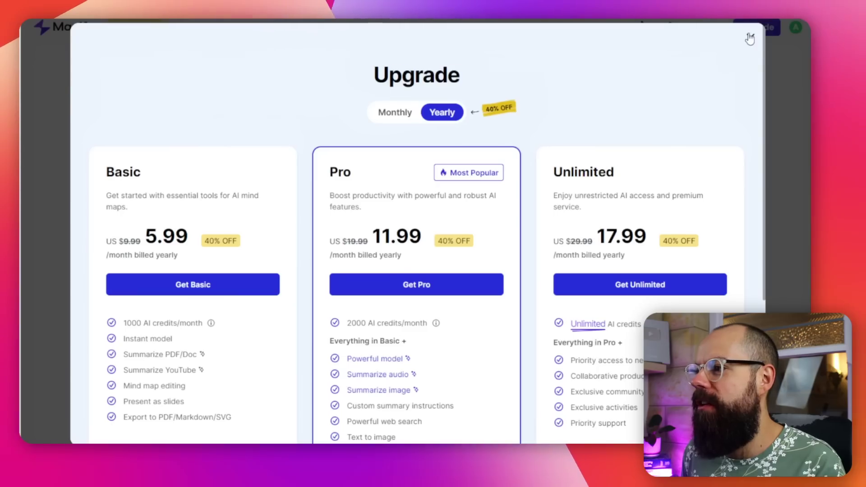
# - Dismiss the Upgrade and Invite Friends pop-ups, try colour themes, and settle on white multicolour
pyautogui.click(751, 38)
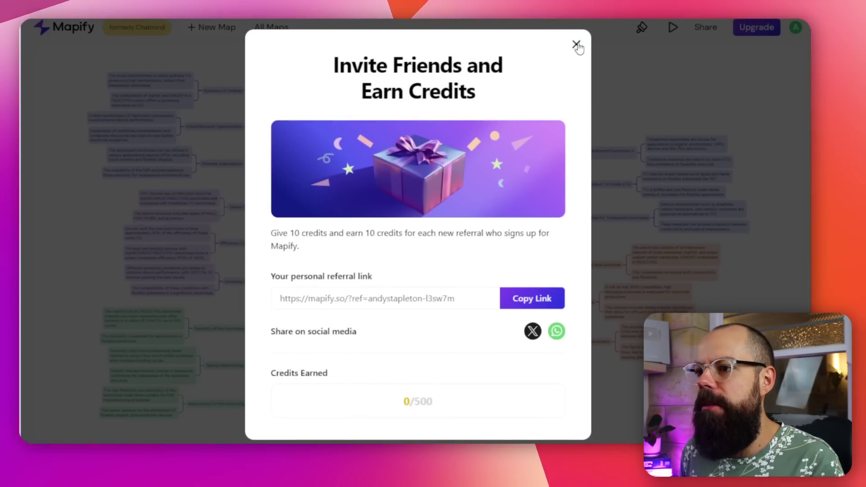
pyautogui.click(576, 45)
pyautogui.click(505, 413)
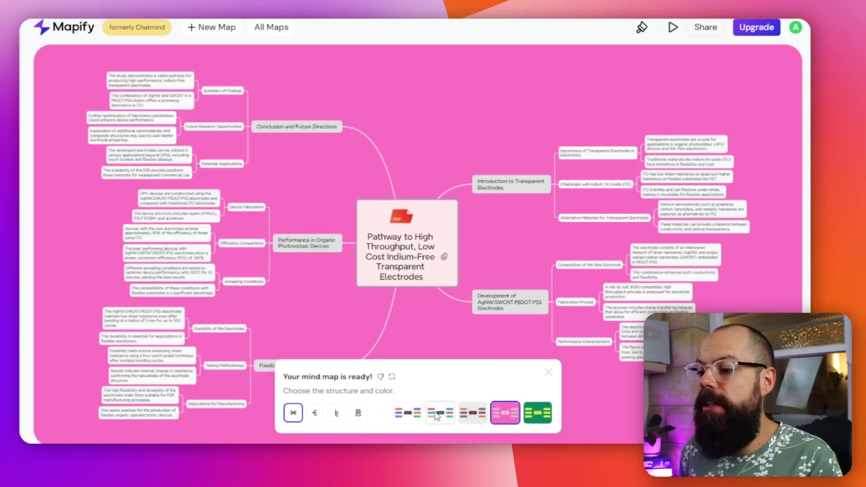
pyautogui.click(437, 415)
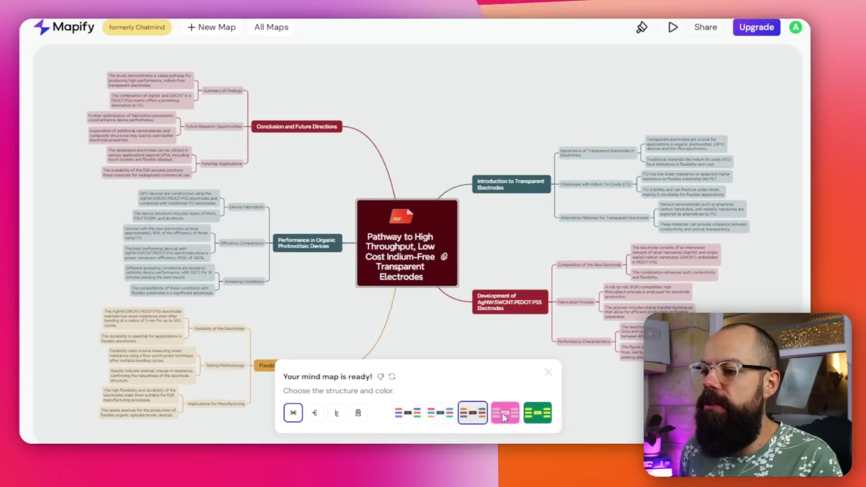
pyautogui.click(504, 414)
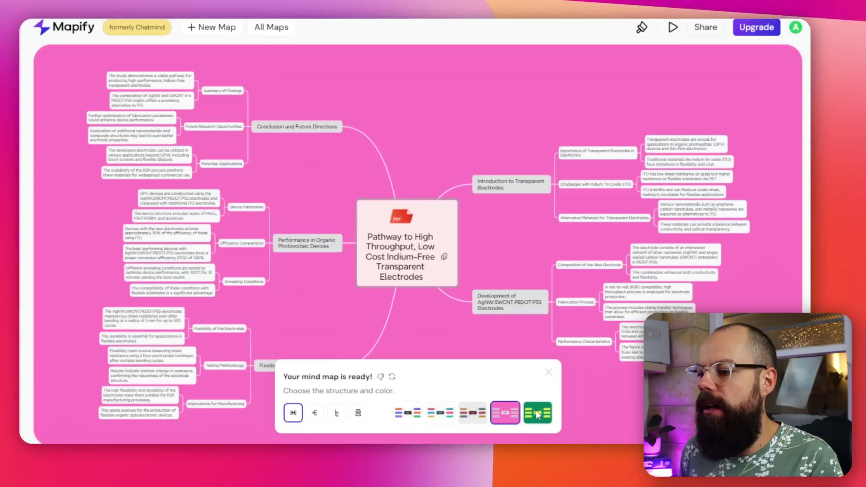
pyautogui.click(537, 411)
pyautogui.click(413, 415)
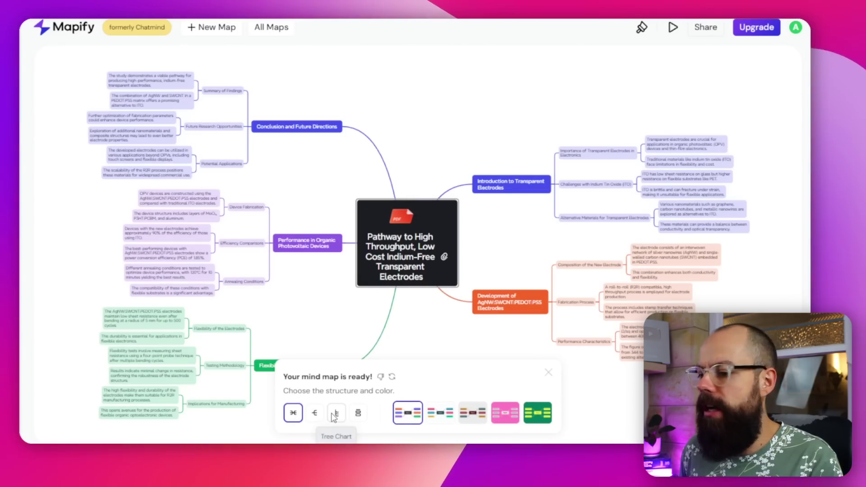
# - Try the Grid and Tree structures, then restore the radial Mind Map layout
pyautogui.click(358, 413)
pyautogui.scroll(-5, 487, 252)
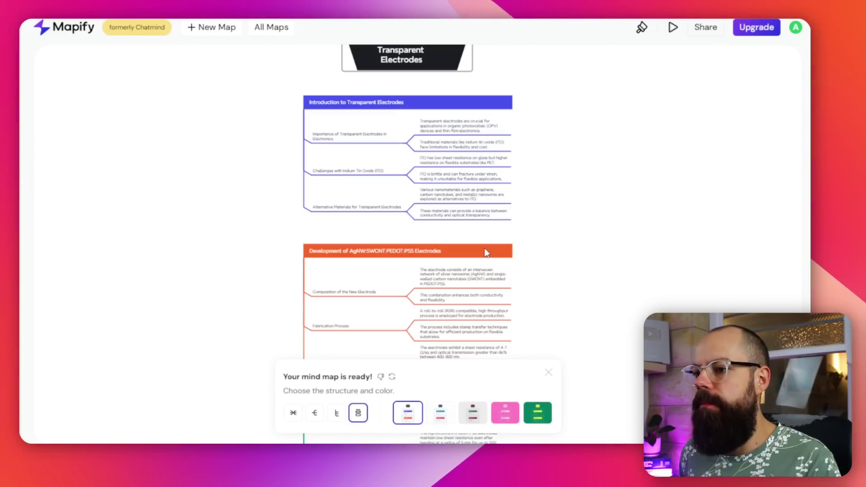
pyautogui.click(336, 413)
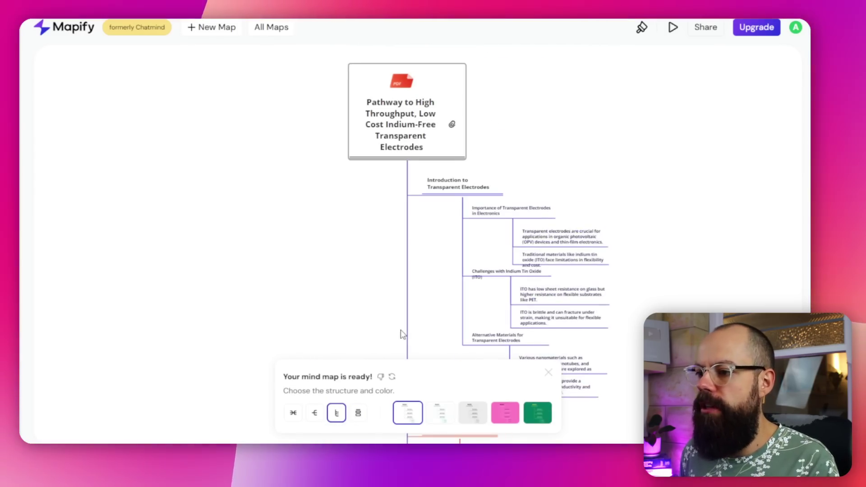
pyautogui.click(294, 413)
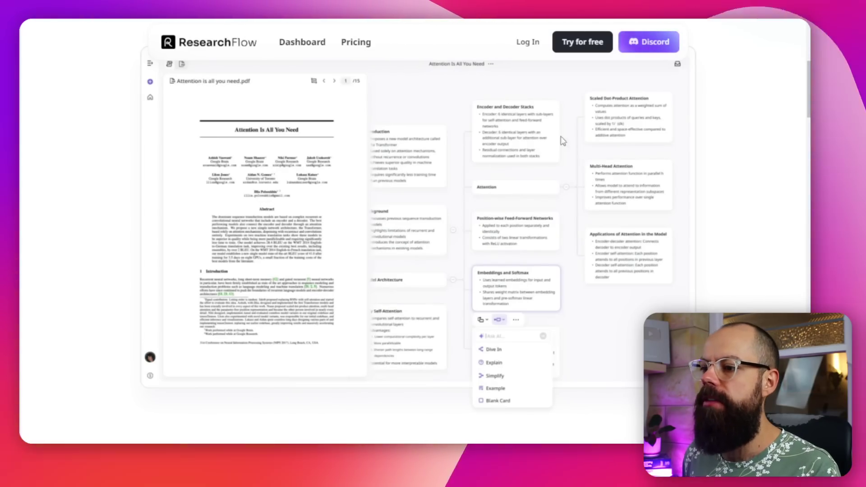
pyautogui.scroll(-7, 459, 249)
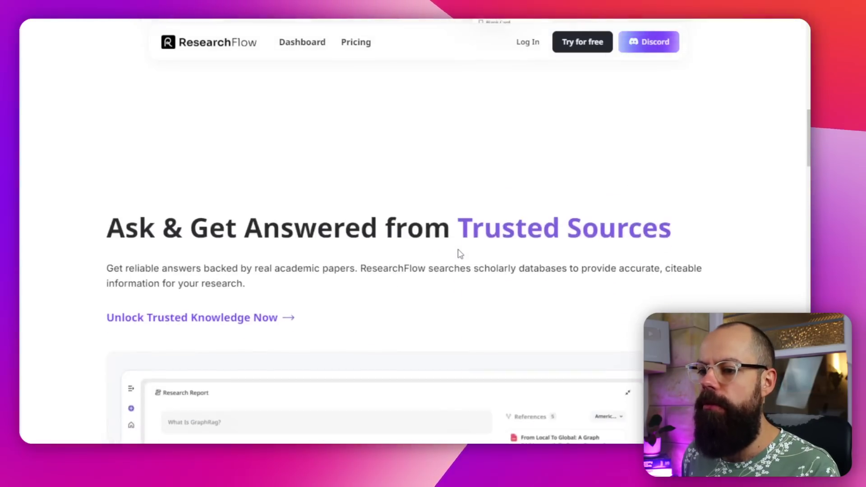
pyautogui.scroll(-5, 458, 249)
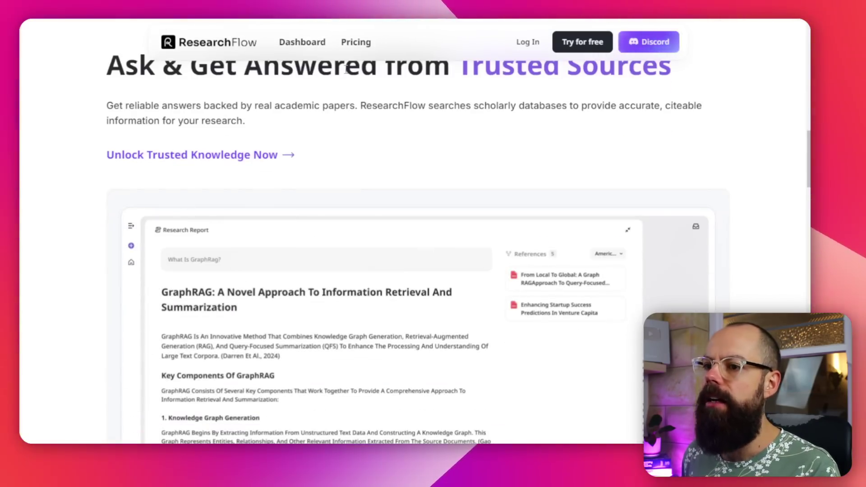
pyautogui.scroll(-10, 436, 172)
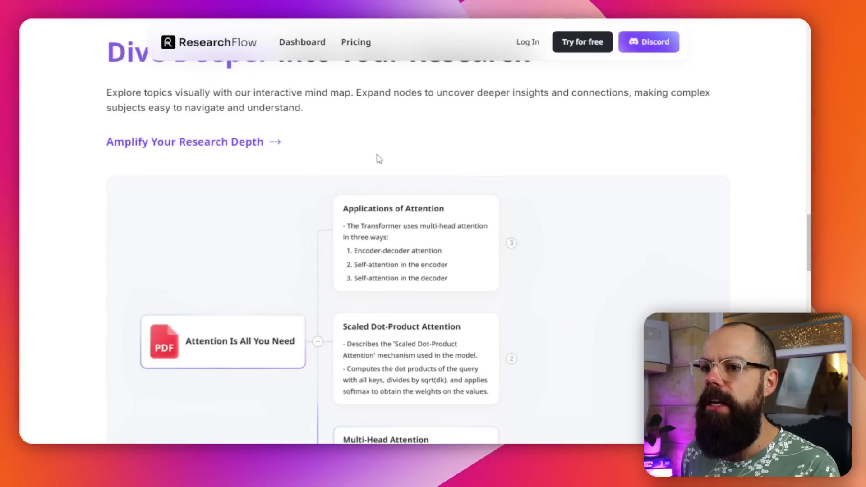
pyautogui.scroll(-15, 208, 127)
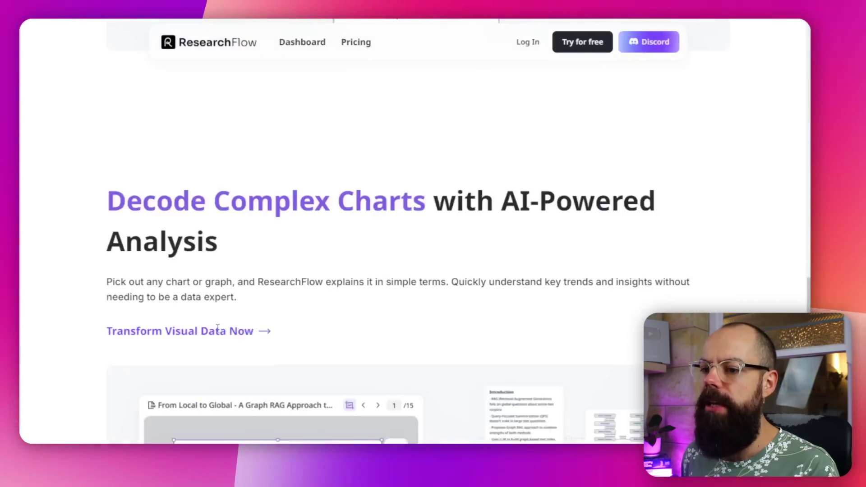
pyautogui.scroll(13, 342, 329)
pyautogui.scroll(20, 342, 330)
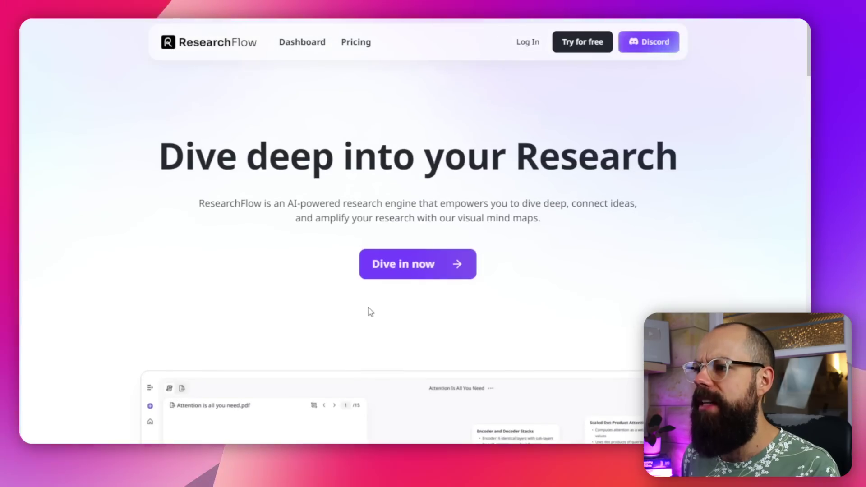
pyautogui.click(519, 41)
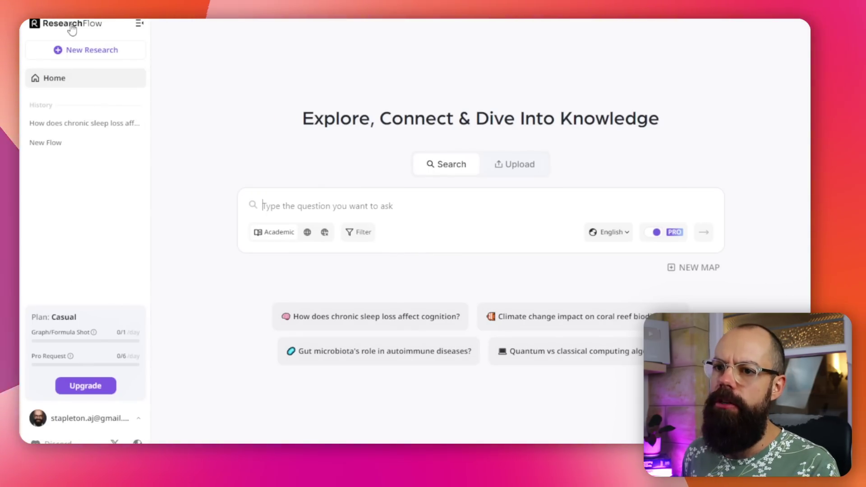
pyautogui.click(88, 128)
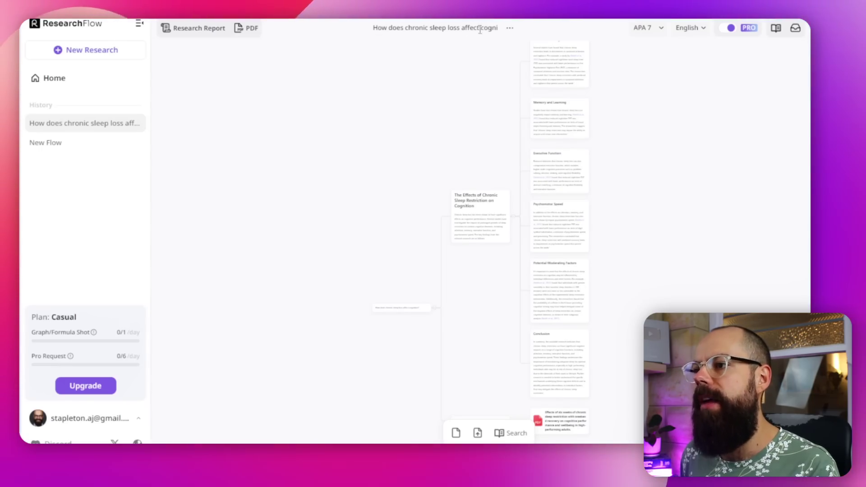
pyautogui.scroll(-2, 555, 410)
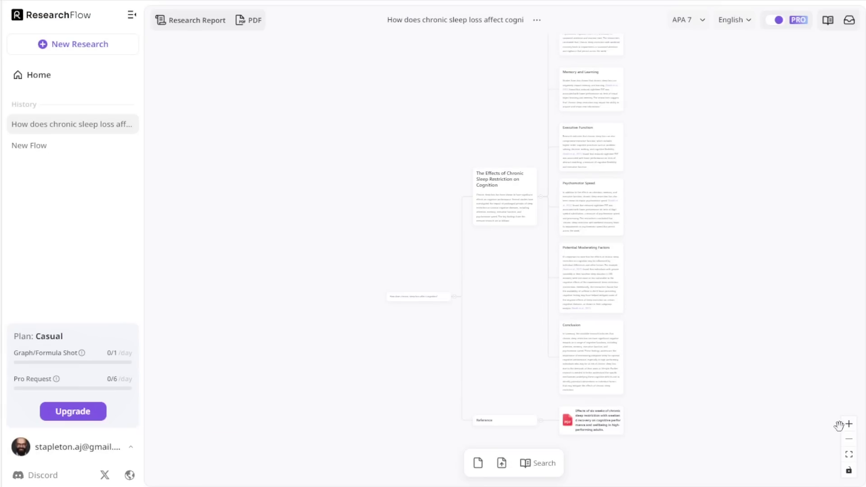
pyautogui.click(850, 424)
pyautogui.scroll(3, 665, 298)
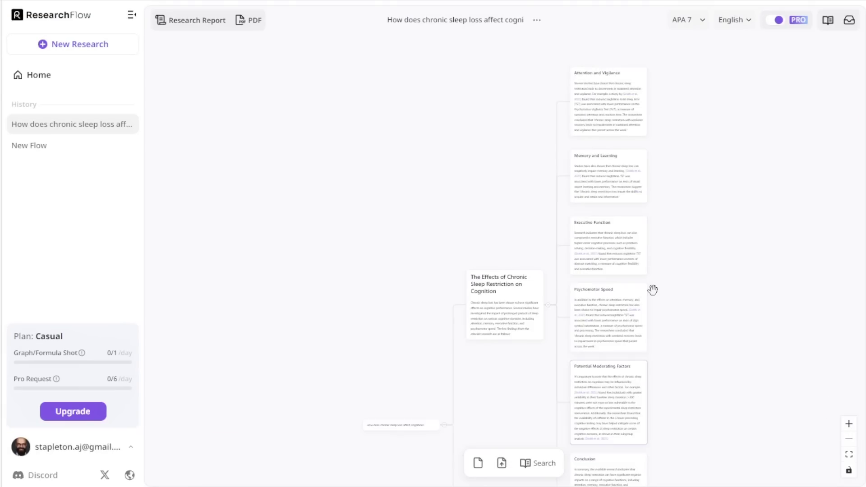
pyautogui.scroll(-2, 722, 361)
pyautogui.click(847, 425)
pyautogui.click(848, 425)
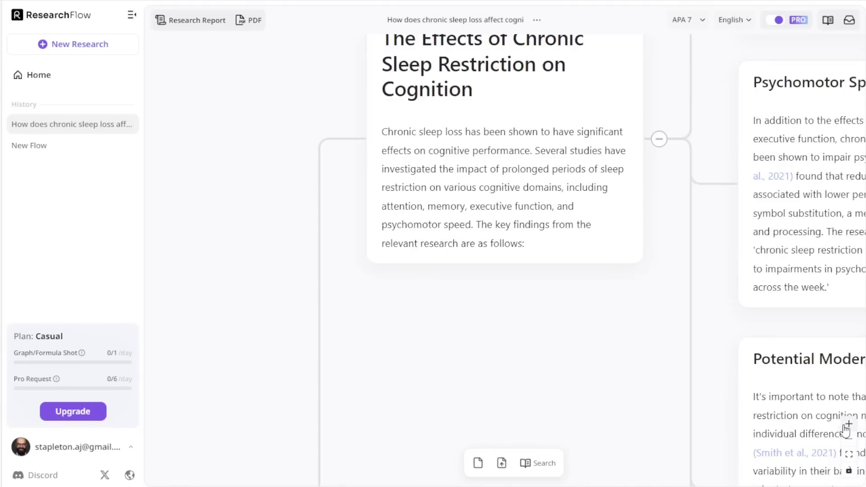
pyautogui.scroll(-2, 451, 401)
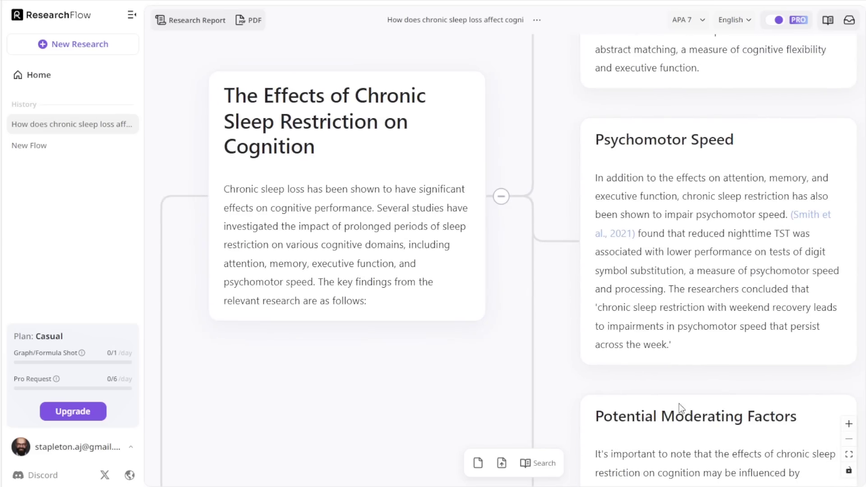
pyautogui.click(850, 440)
pyautogui.moveTo(514, 404); pyautogui.dragTo(315, 402)
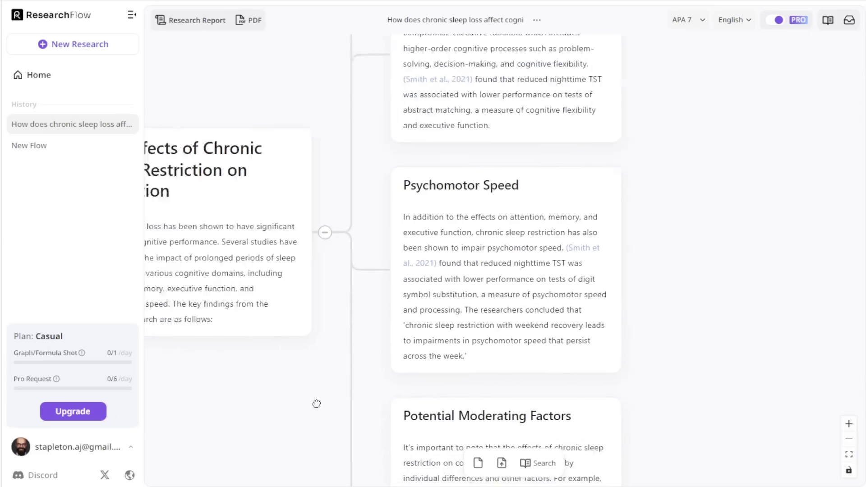
pyautogui.scroll(1, 706, 319)
pyautogui.scroll(5, 699, 334)
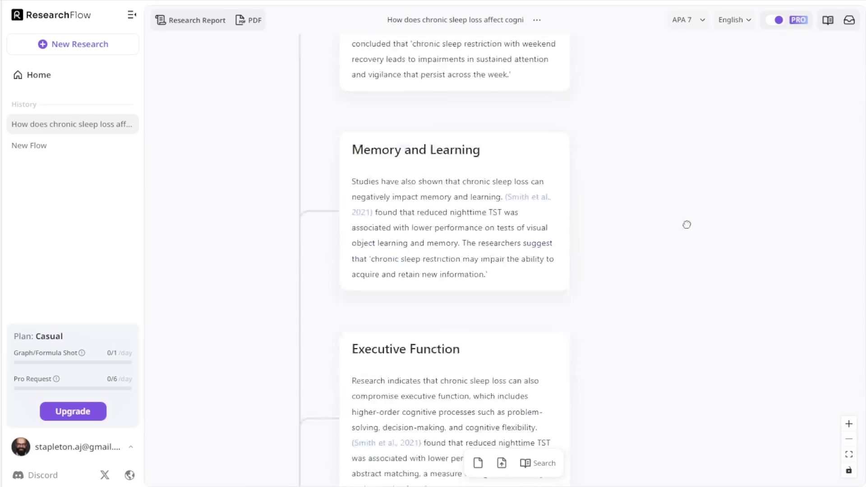
pyautogui.scroll(-10, 677, 217)
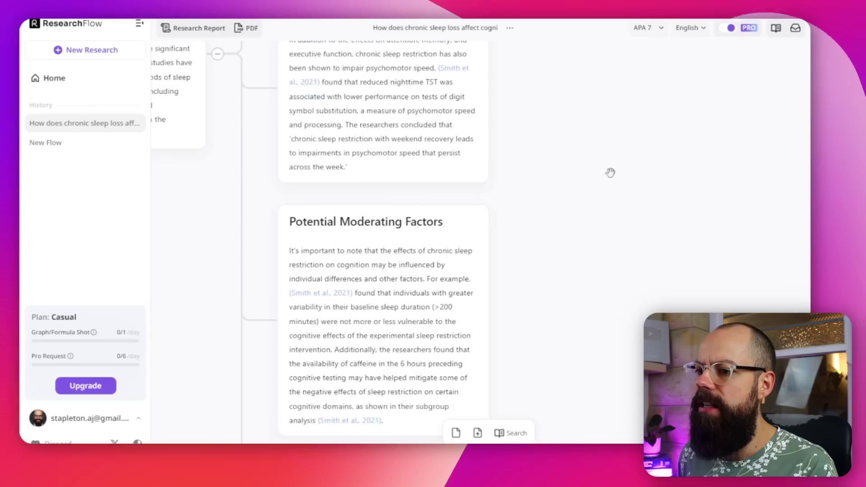
pyautogui.scroll(-8, 595, 235)
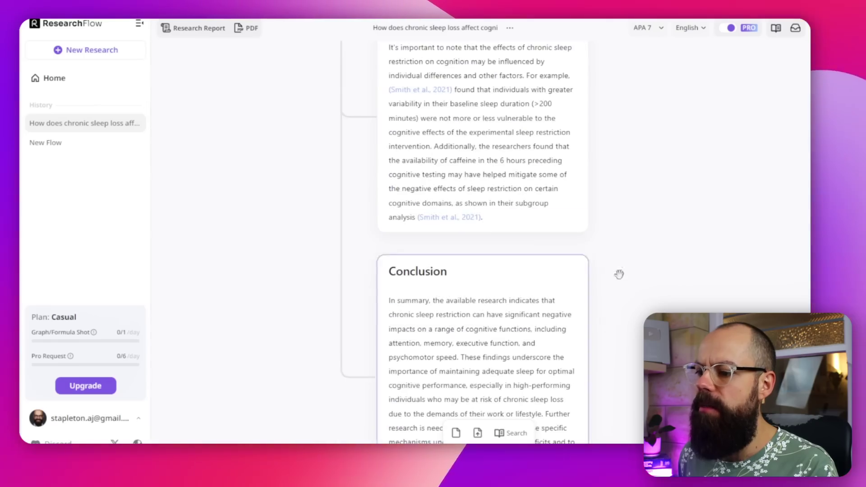
pyautogui.scroll(-3, 472, 390)
pyautogui.hscroll(-3, 473, 391)
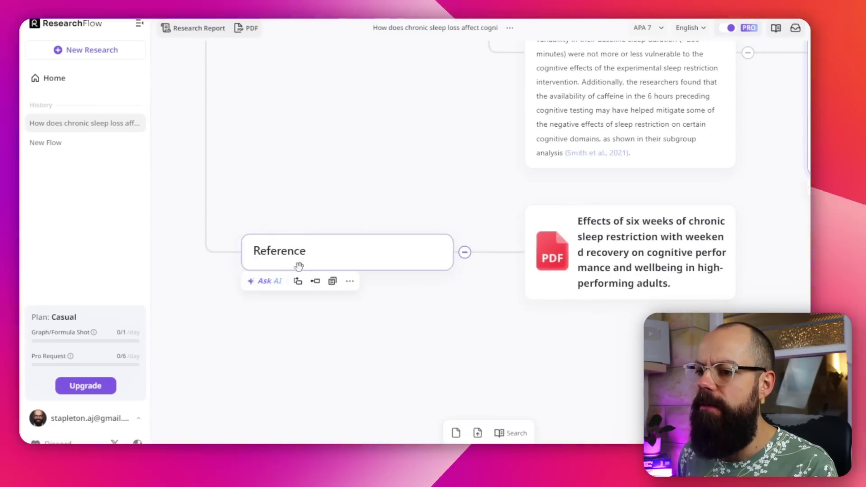
pyautogui.hscroll(4, 488, 332)
# - Open and scroll the source paper's PDF, then start a new Search research question
pyautogui.click(411, 259)
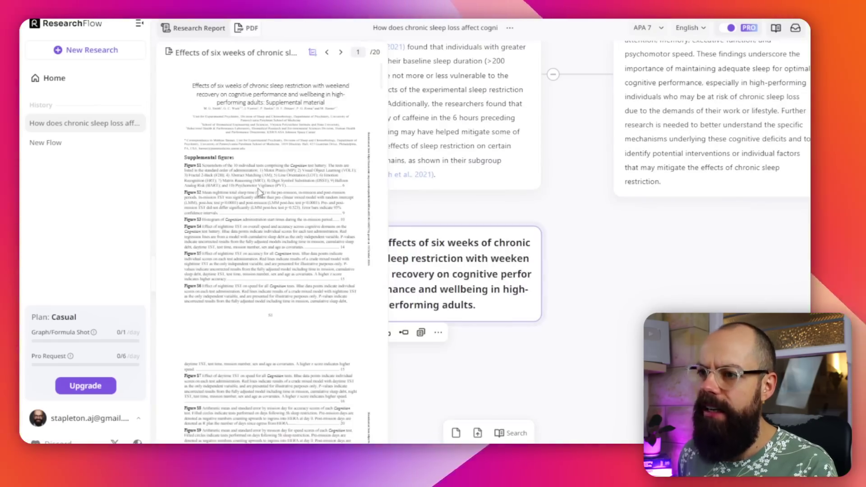
pyautogui.scroll(-10, 302, 164)
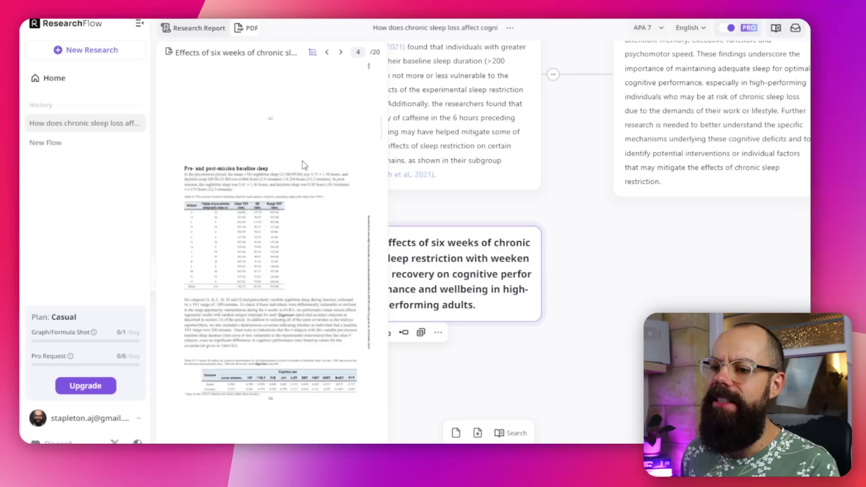
pyautogui.scroll(10, 300, 161)
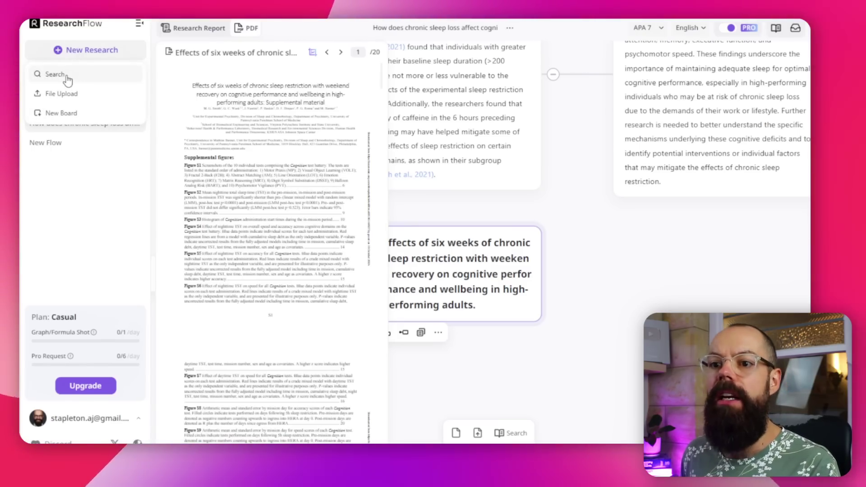
pyautogui.click(72, 78)
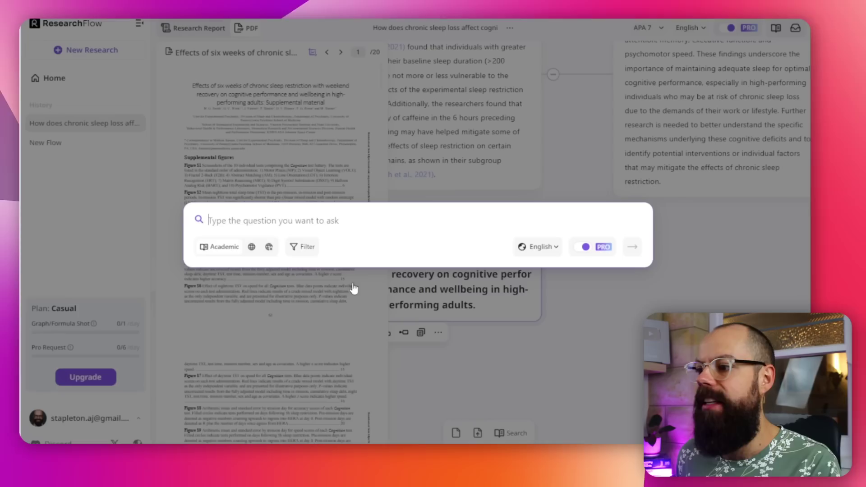
# - Pan the generated beard-attractiveness mind map to reveal the Grooming and Maintenance card
pyautogui.moveTo(586, 252)
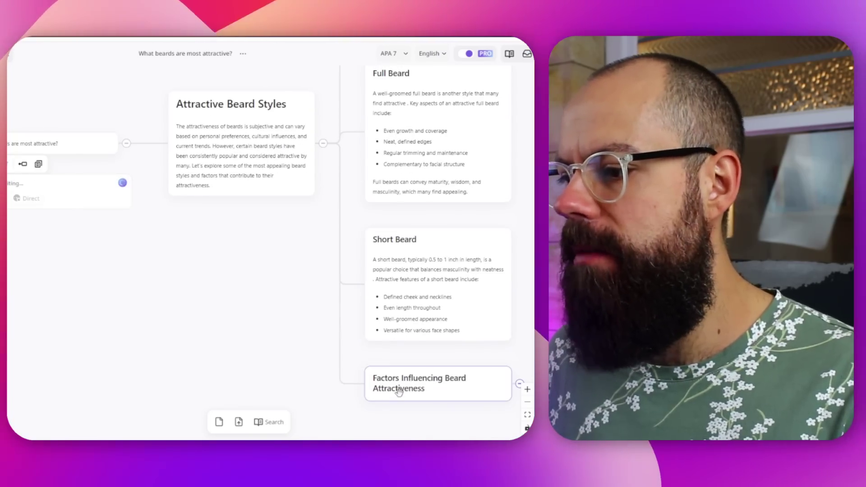
pyautogui.moveTo(447, 410); pyautogui.dragTo(160, 392)
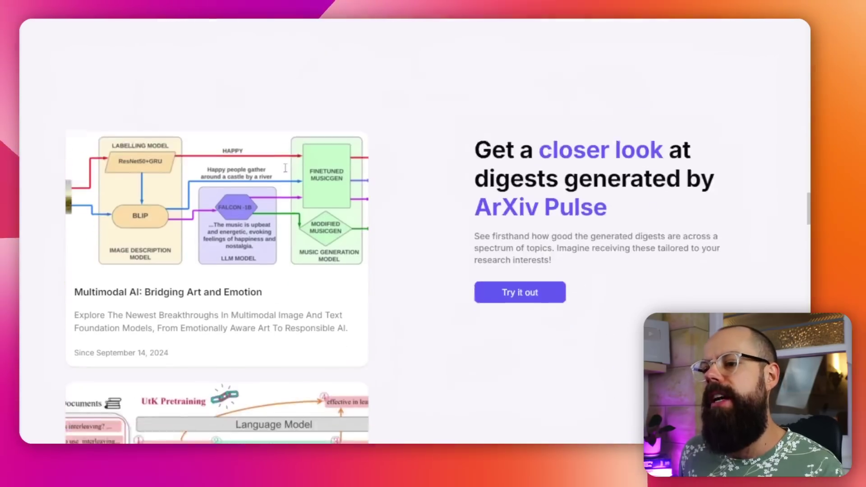
# - Scroll back up the ArXiv Pulse landing page
pyautogui.scroll(2, 303, 108)
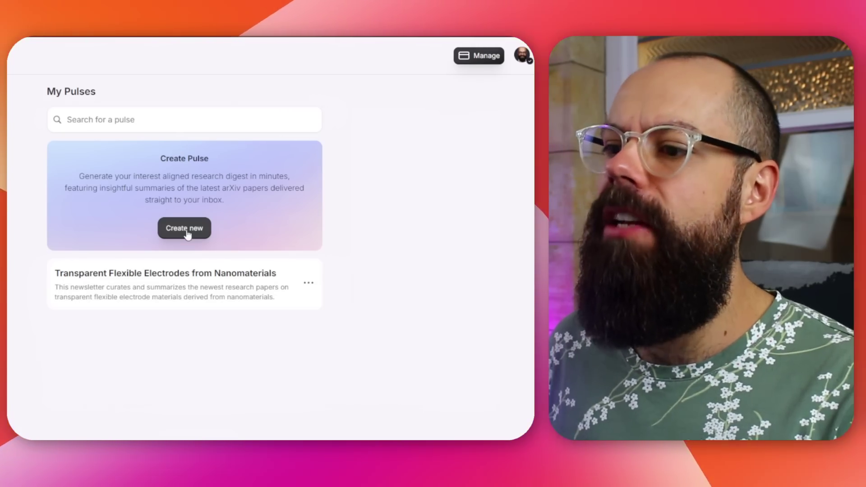
# - Start a new research pulse and pick Physics as its category
pyautogui.click(188, 233)
pyautogui.click(119, 183)
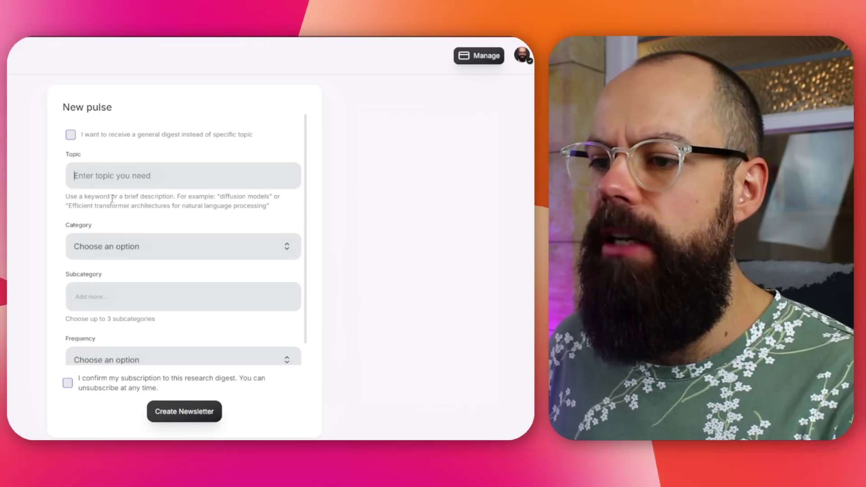
pyautogui.click(121, 246)
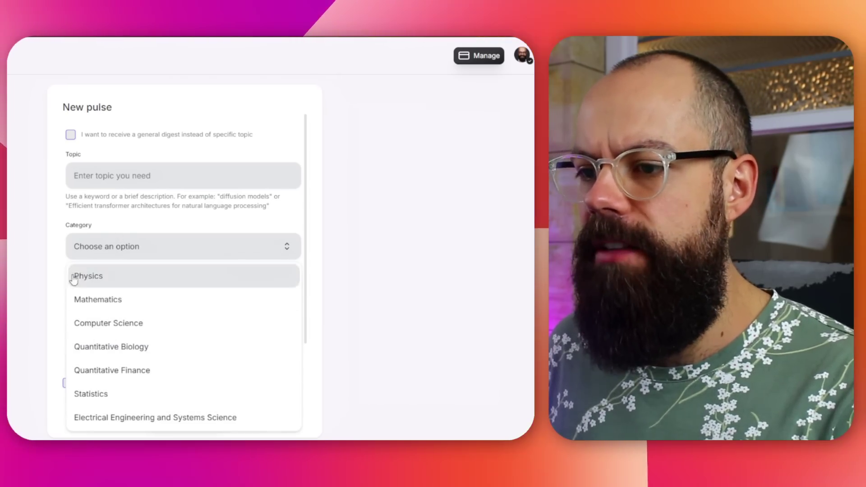
pyautogui.click(74, 277)
# - Check the frequency options without choosing one, then view the Transparent Flexible Electrodes pulse's details
pyautogui.scroll(-1, 123, 334)
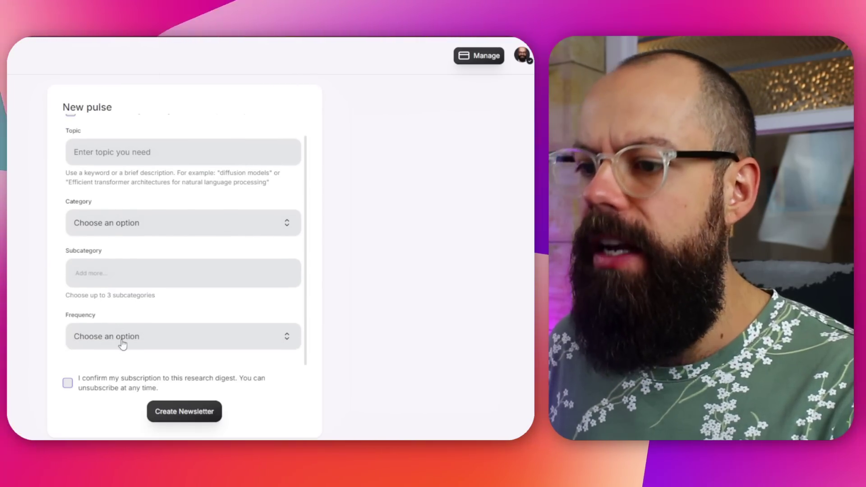
pyautogui.click(123, 343)
pyautogui.click(39, 348)
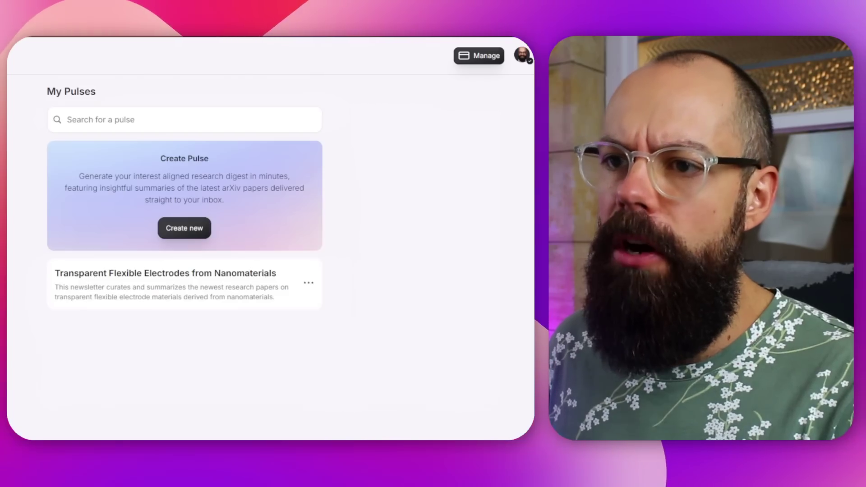
pyautogui.click(165, 274)
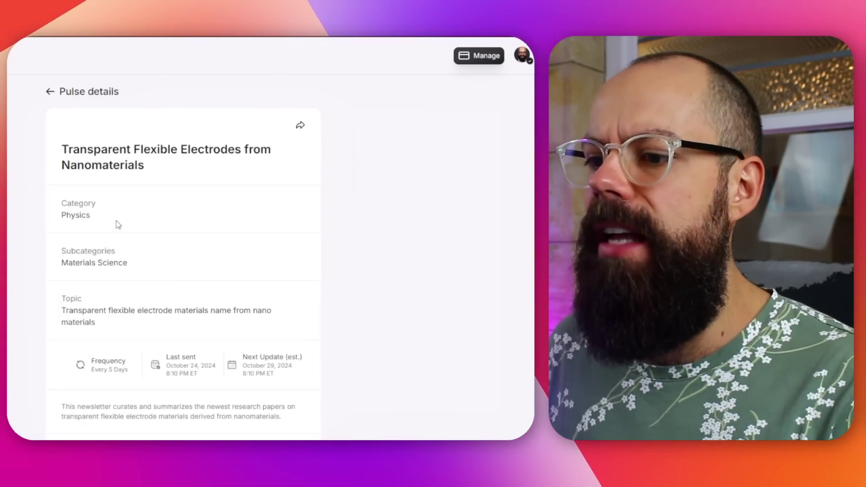
pyautogui.scroll(-2, 118, 225)
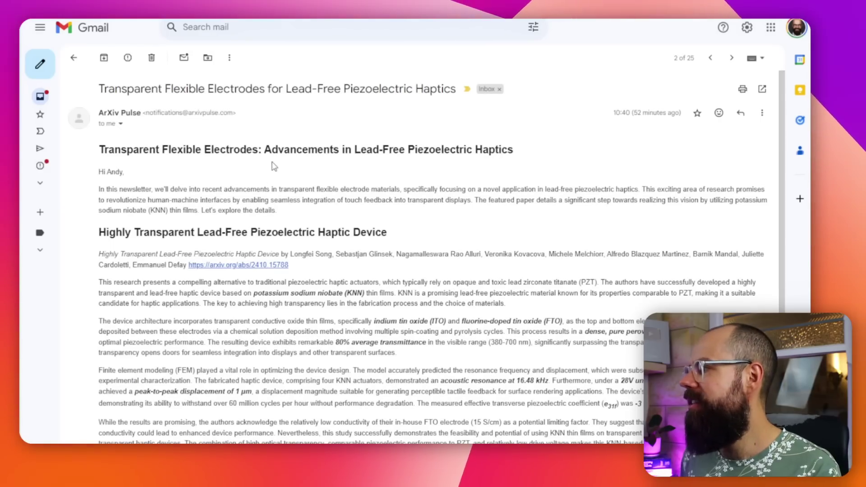
pyautogui.scroll(-1, 253, 143)
pyautogui.scroll(1, 254, 139)
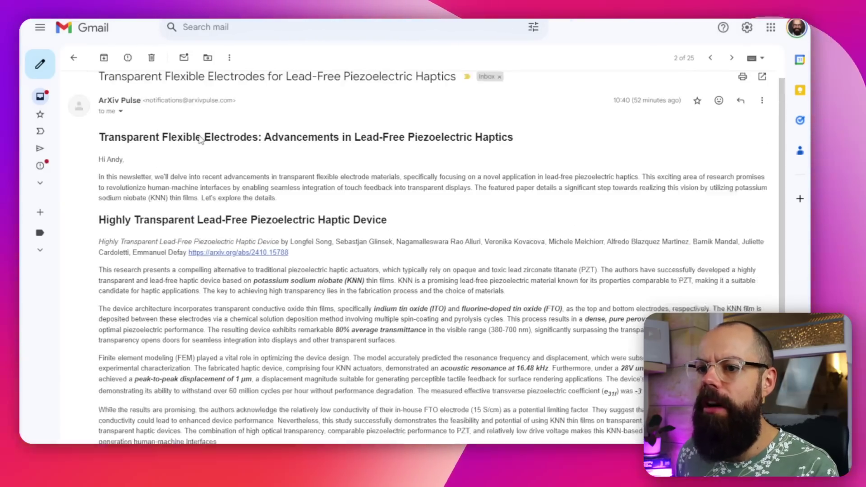
pyautogui.moveTo(112, 190); pyautogui.dragTo(162, 190)
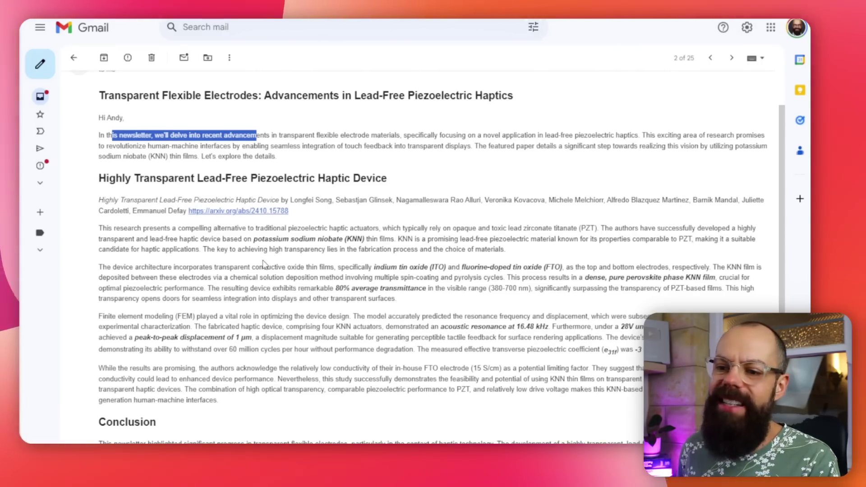
pyautogui.scroll(-2, 264, 264)
pyautogui.scroll(-3, 235, 235)
pyautogui.scroll(2, 209, 211)
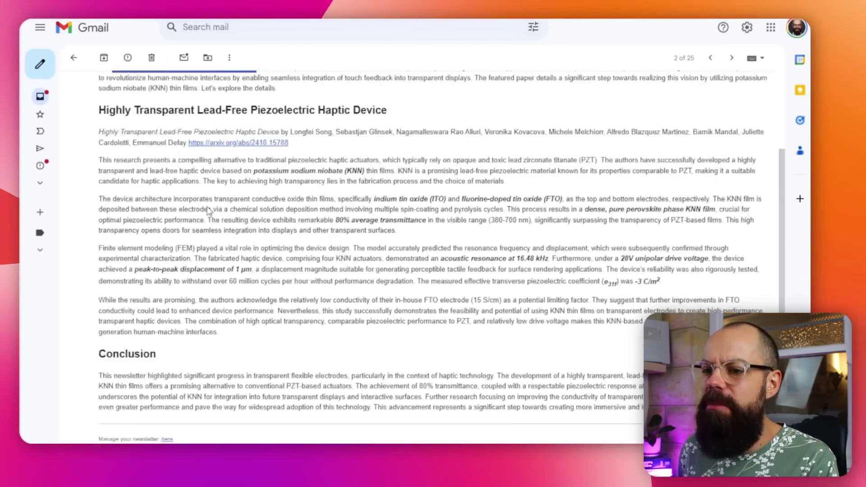
pyautogui.scroll(3, 209, 211)
pyautogui.scroll(-2, 171, 180)
pyautogui.scroll(2, 135, 150)
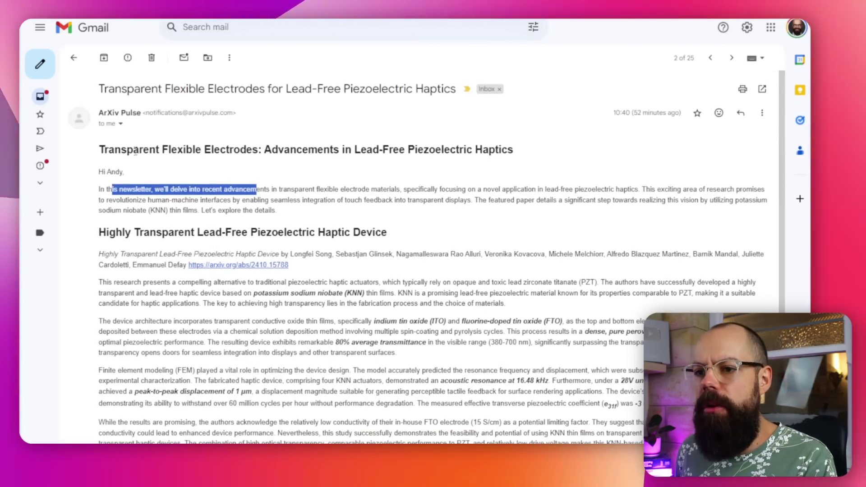
pyautogui.moveTo(136, 150); pyautogui.dragTo(379, 149)
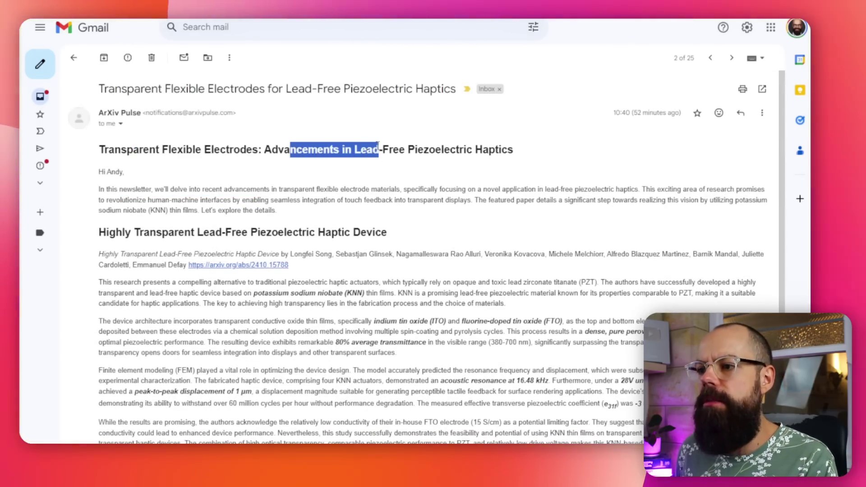
pyautogui.scroll(-2, 155, 177)
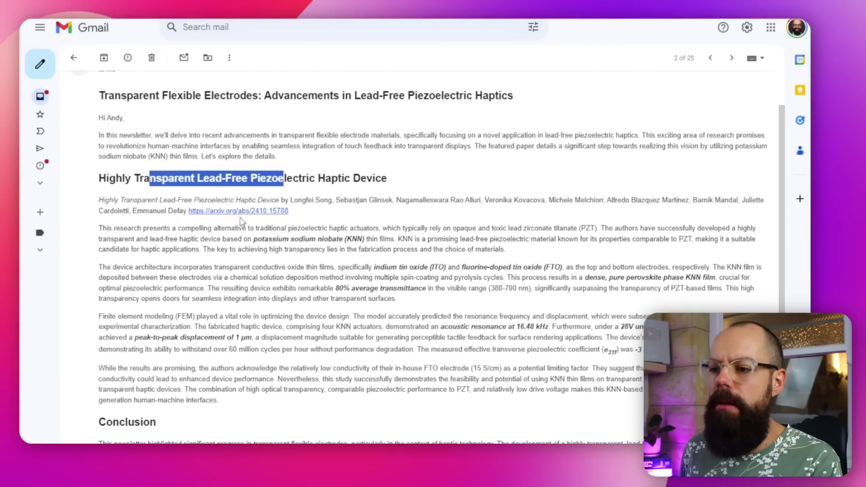
pyautogui.moveTo(156, 228); pyautogui.dragTo(247, 401)
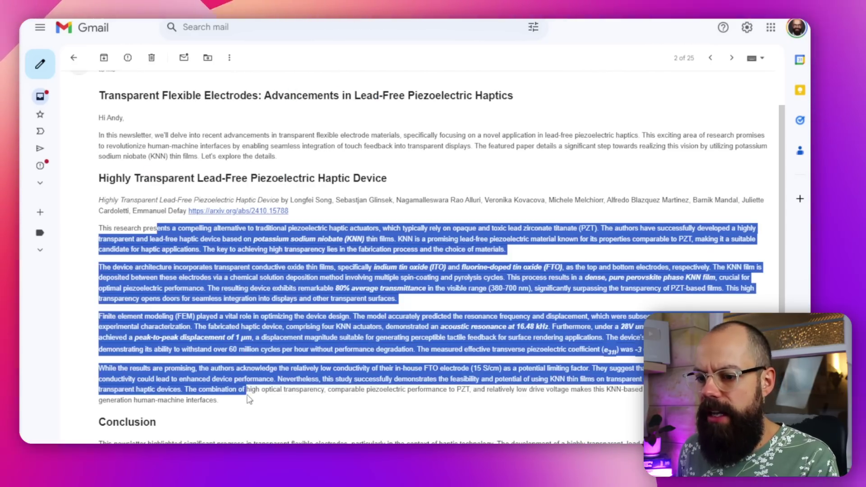
pyautogui.scroll(-4, 270, 323)
pyautogui.scroll(-2, 270, 323)
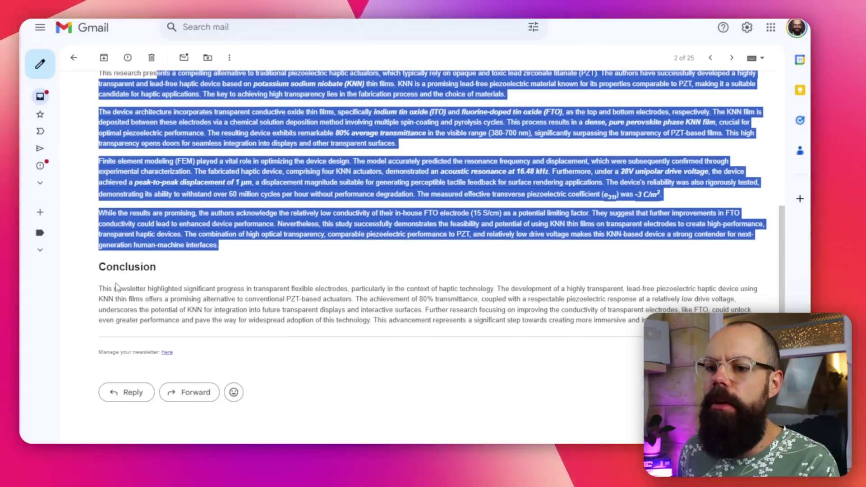
pyautogui.moveTo(101, 289); pyautogui.dragTo(264, 309)
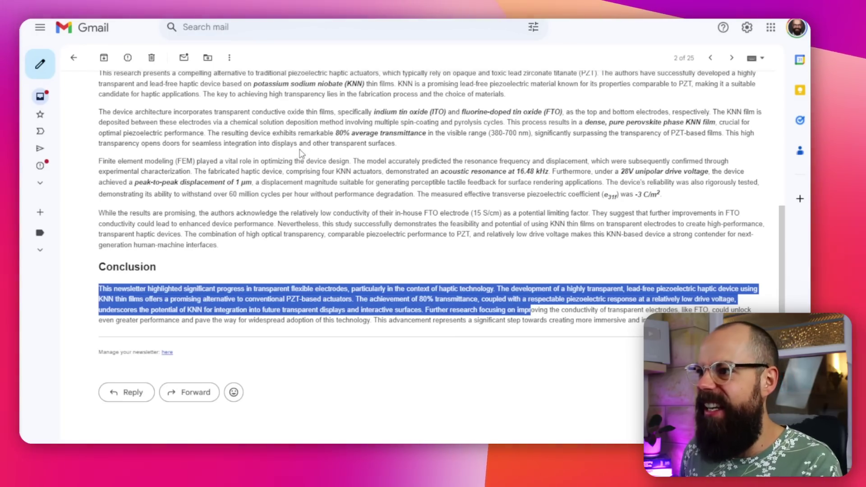
pyautogui.scroll(5, 302, 153)
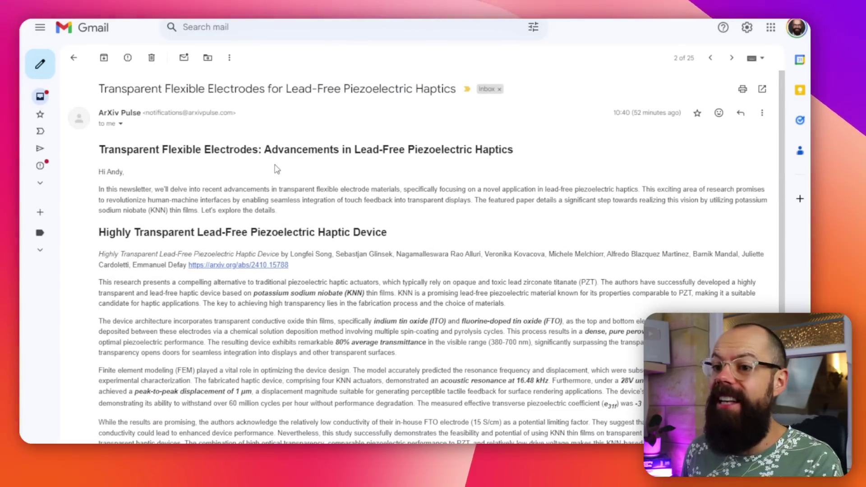